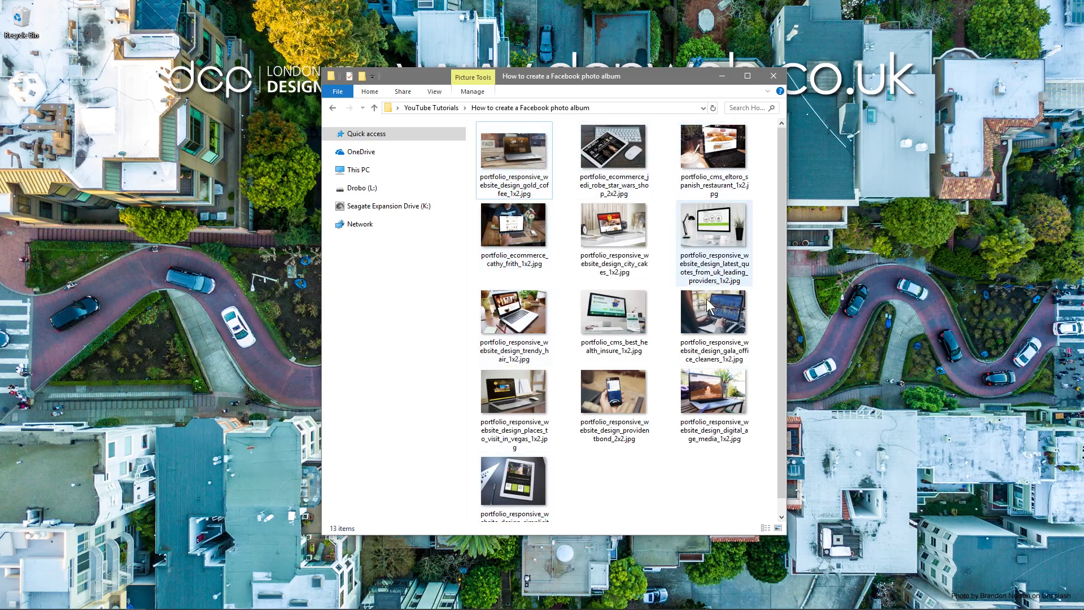
{"action": "double_click", "coordinate": [511, 164]}
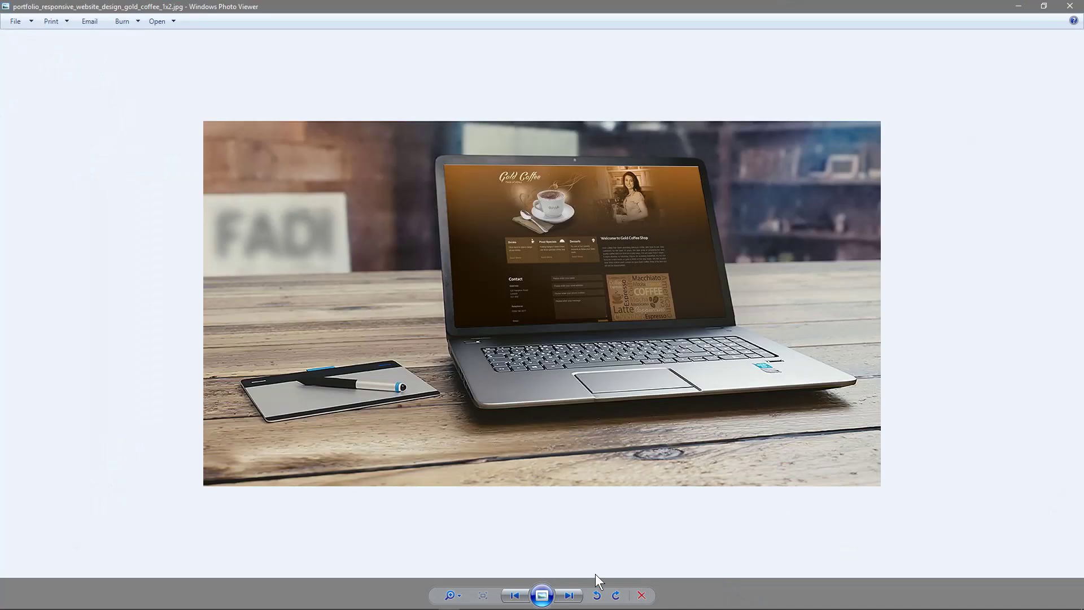
{"action": "left_click", "coordinate": [577, 596]}
{"action": "left_click", "coordinate": [575, 597]}
{"action": "left_click", "coordinate": [573, 599]}
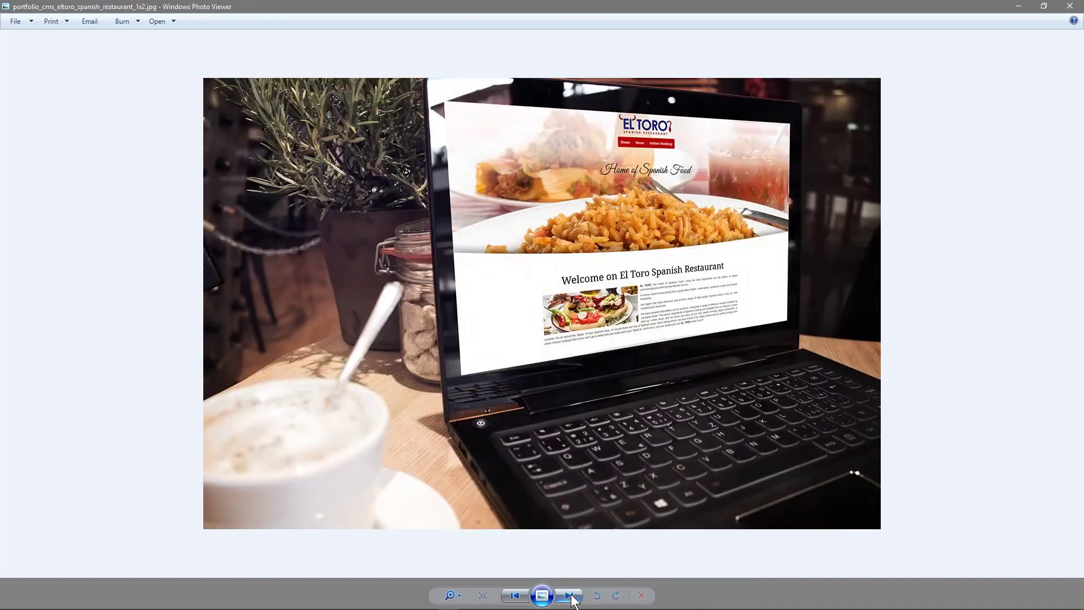
{"action": "left_click", "coordinate": [572, 597]}
{"action": "left_click", "coordinate": [572, 597]}
{"action": "left_click", "coordinate": [571, 597]}
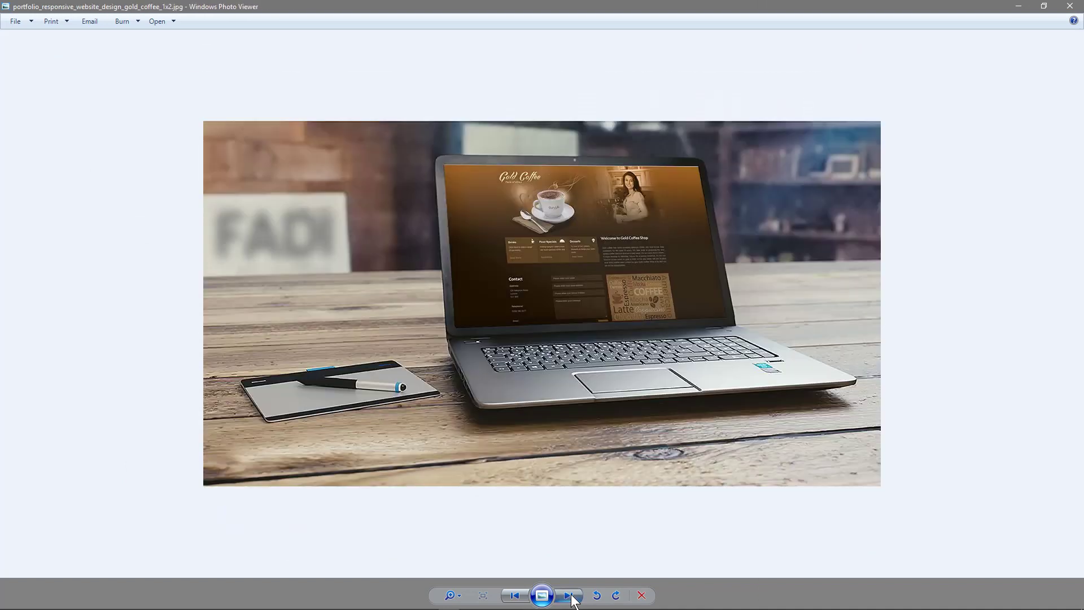
{"action": "left_click", "coordinate": [571, 596]}
{"action": "left_click", "coordinate": [570, 596]}
{"action": "left_click", "coordinate": [570, 596]}
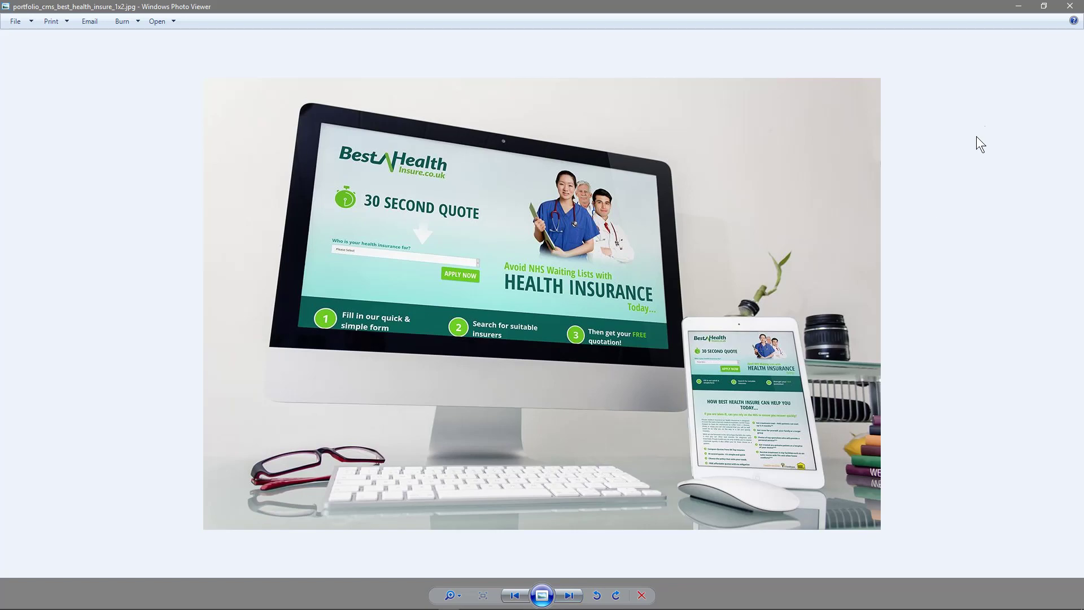
{"action": "left_click", "coordinate": [1069, 6]}
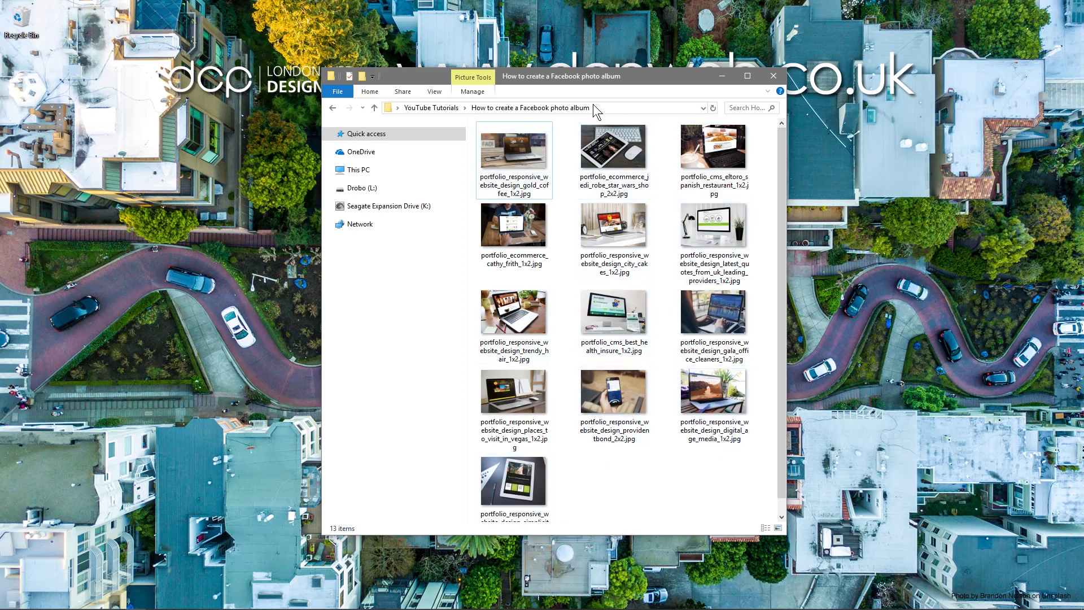
Move the Explorer image folder aside and bring up the DCP Web Designers Facebook page in Chrome.
{"action": "left_click_drag", "start_coordinate": [579, 75], "coordinate": [1083, 135]}
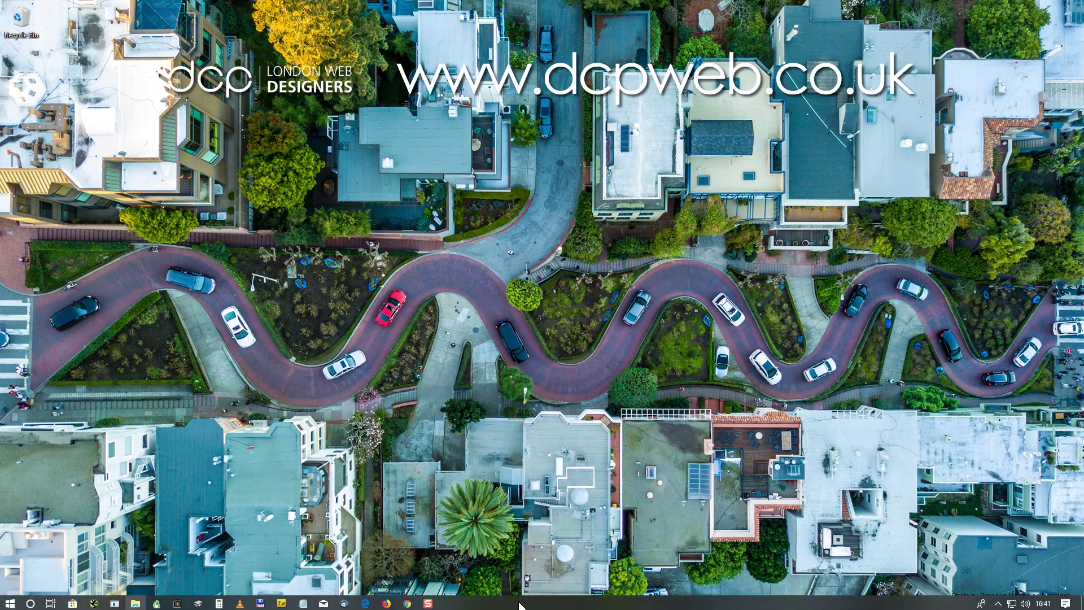
{"action": "left_click", "coordinate": [407, 601]}
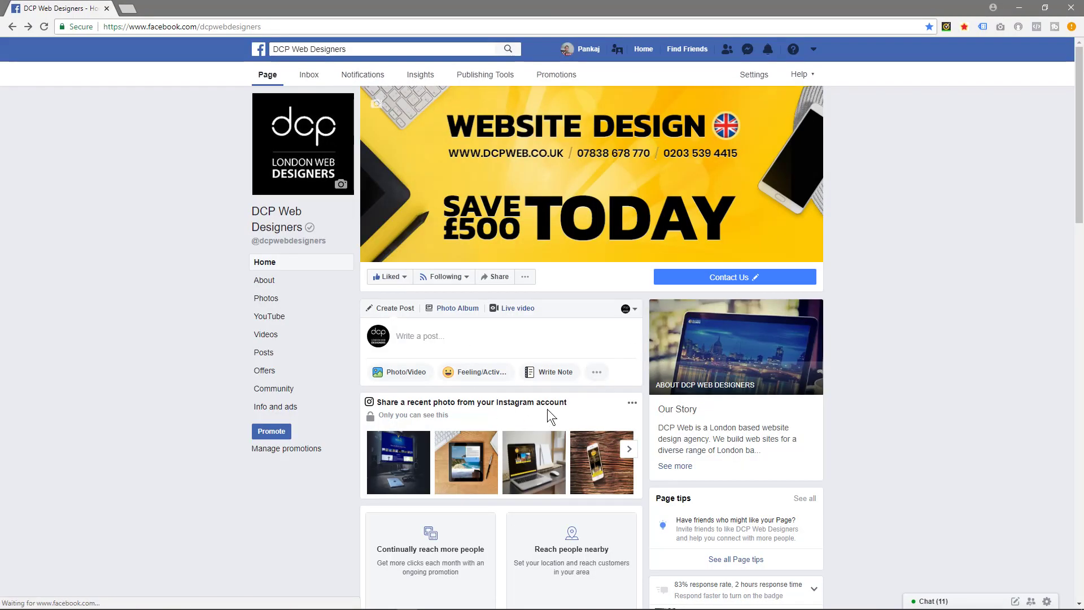
Start a new Photo Album and select all 13 portfolio images in the Open dialog.
{"action": "left_click", "coordinate": [459, 312]}
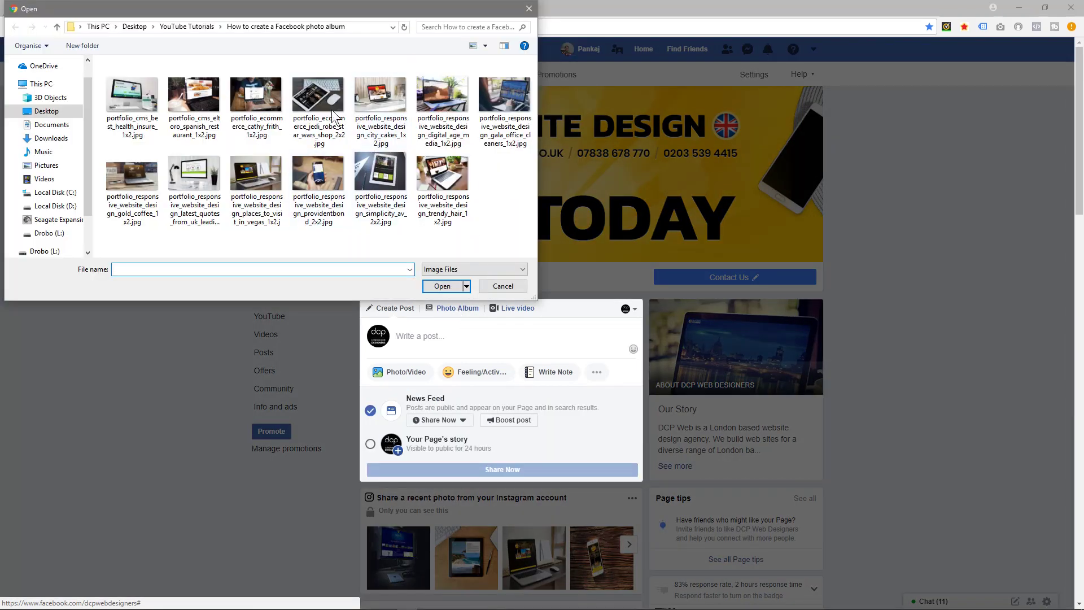
{"action": "left_click_drag", "start_coordinate": [518, 199], "coordinate": [123, 96]}
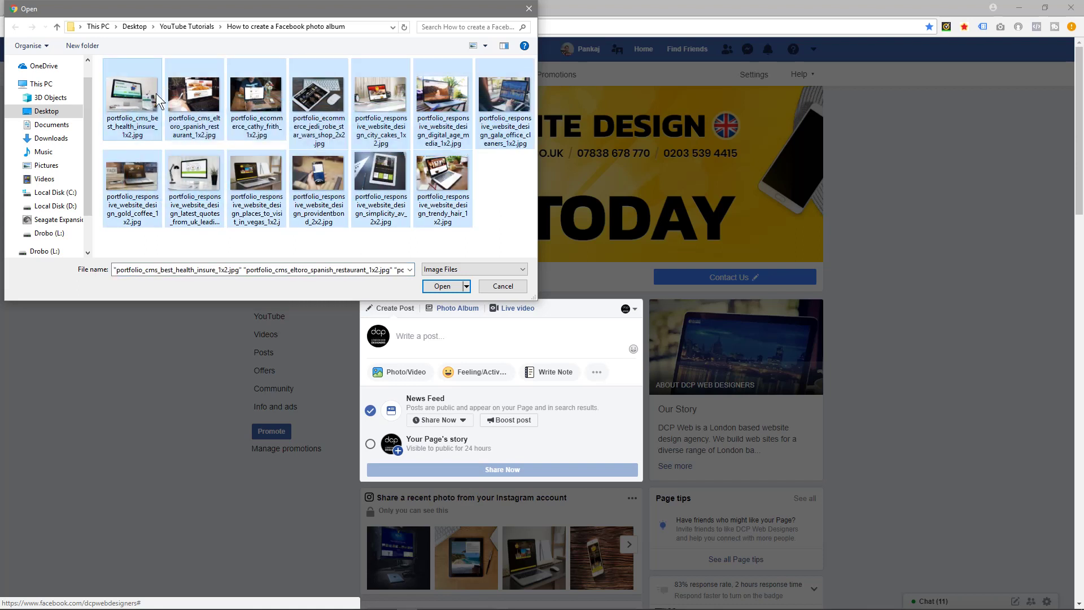
Upload the selected images and name the album 'Example Website Design by DCP'.
{"action": "left_click", "coordinate": [440, 287]}
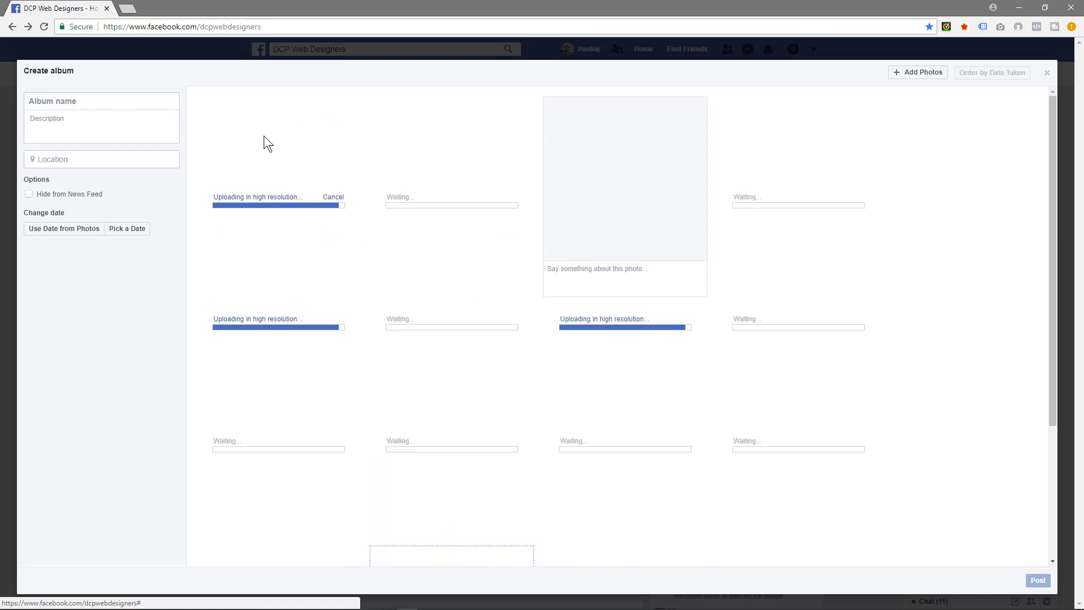
{"action": "left_click", "coordinate": [117, 99]}
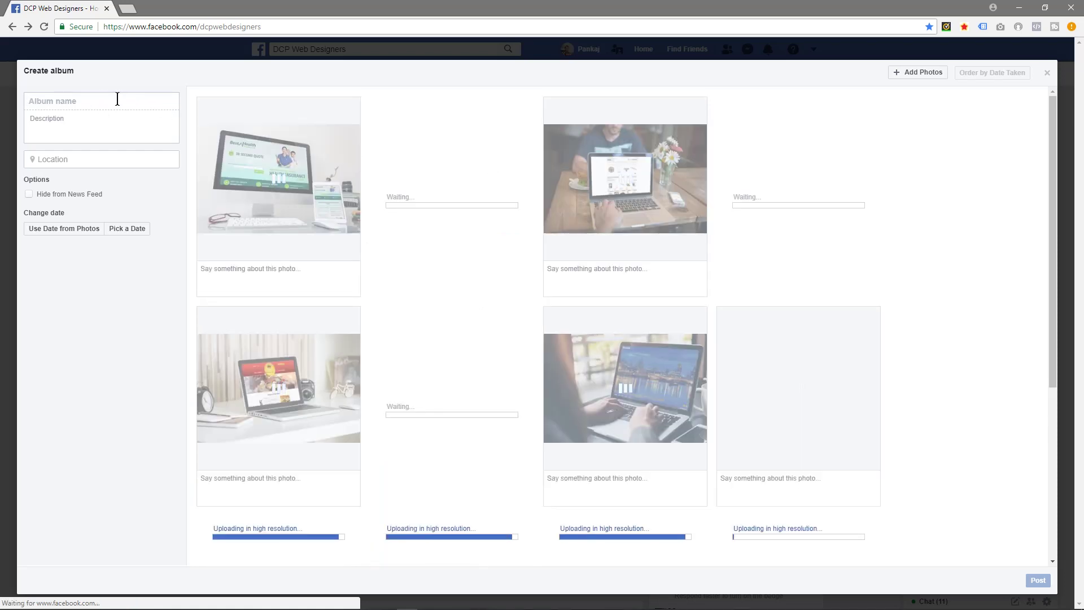
{"action": "type", "text": "Example "}
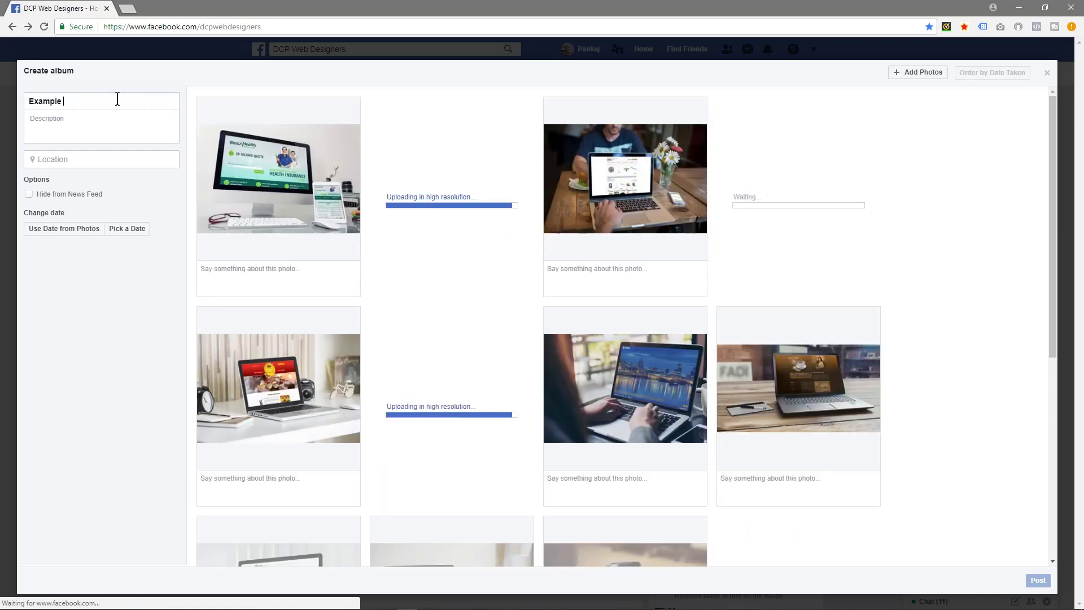
{"action": "type", "text": "Website"}
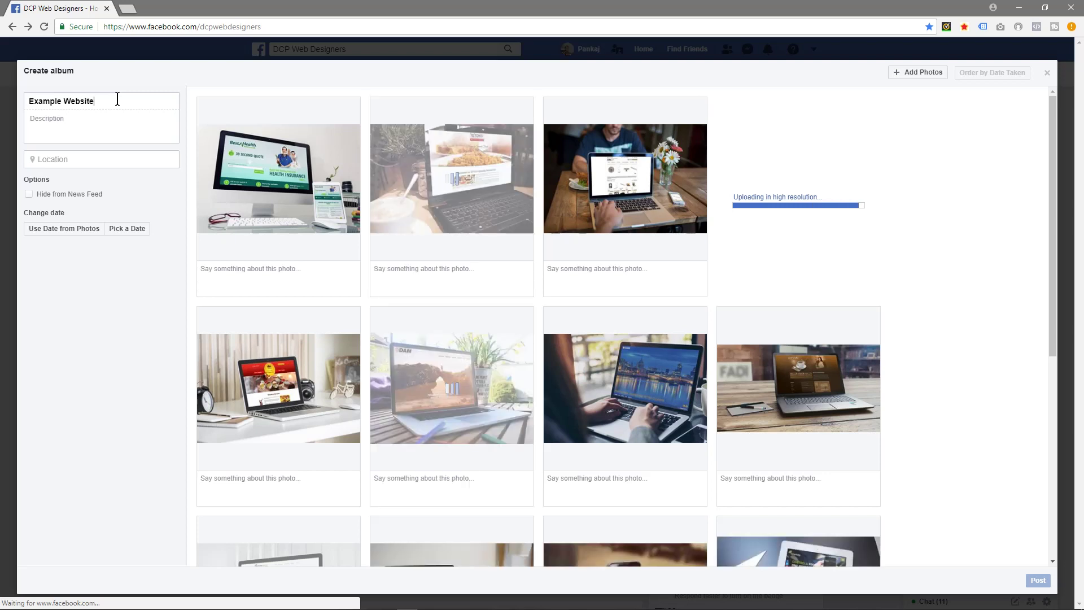
{"action": "type", "text": " Design P"}
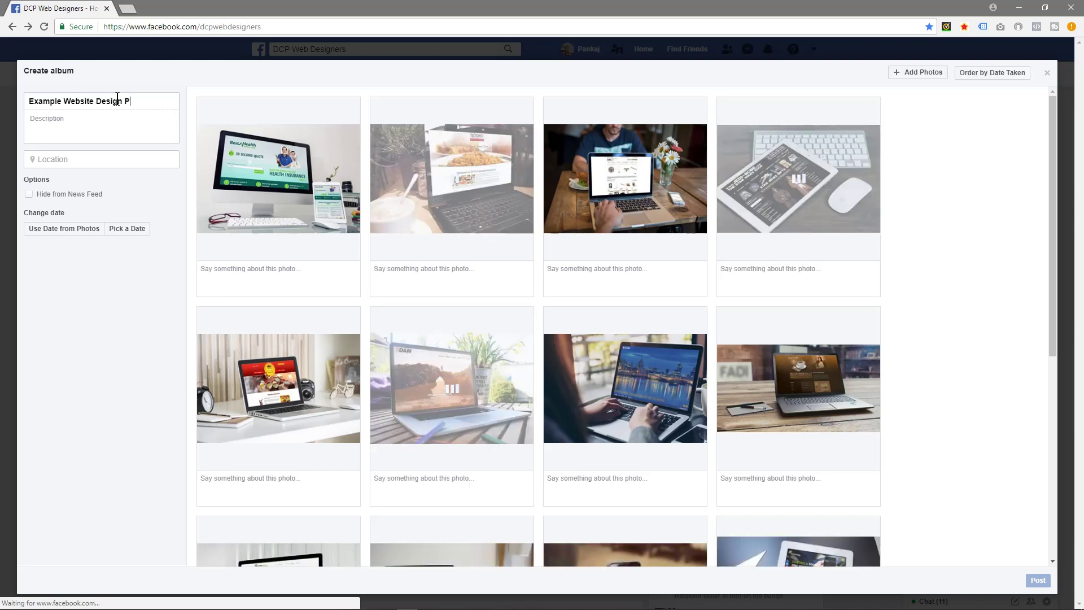
{"action": "key", "text": "BackSpace"}
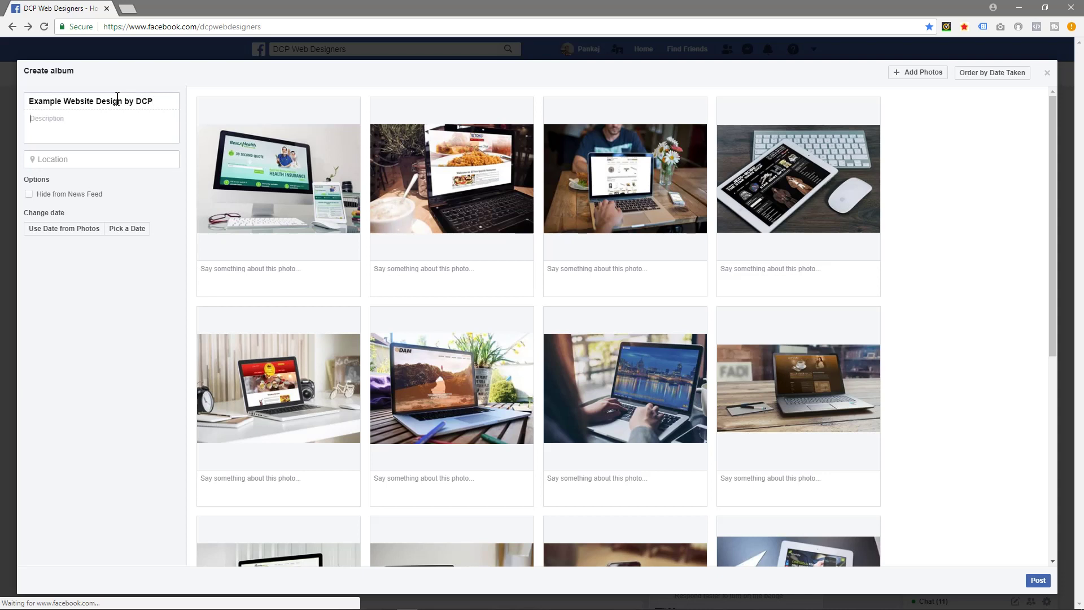
{"action": "type", "text": "If you a"}
{"action": "key", "text": "BackSpace"}
{"action": "type", "text": "need a website for your business then "}
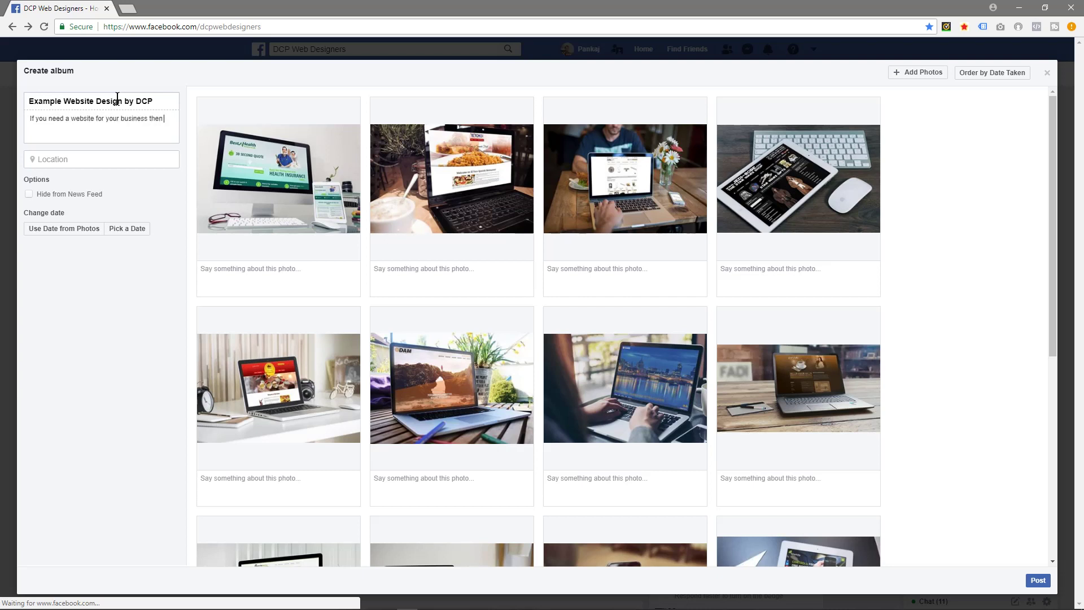
{"action": "type", "text": "simply contact DCP for a free quote"}
{"action": "type", "text": ": www.dcpweb.co.uk"}
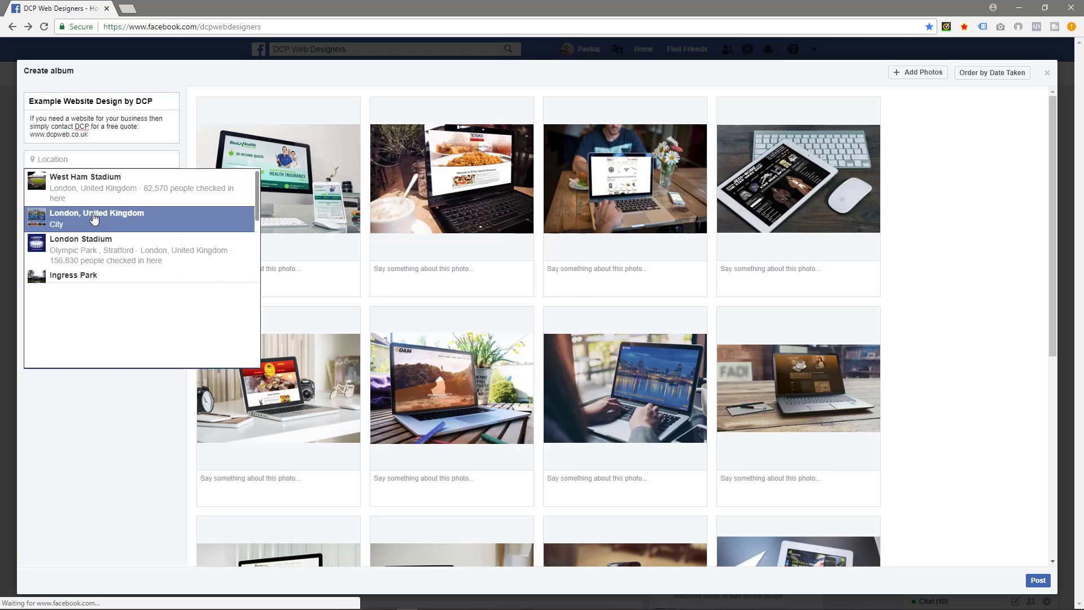
Tag the album with London, United Kingdom and choose a custom date of 21 August 2018.
{"action": "left_click", "coordinate": [96, 217]}
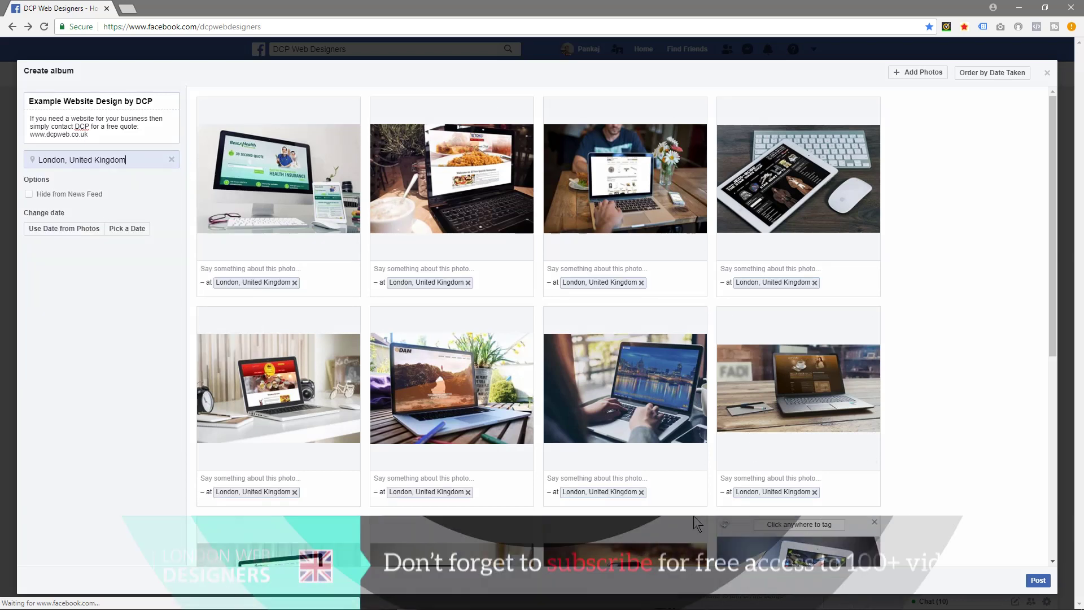
{"action": "left_click", "coordinate": [126, 229]}
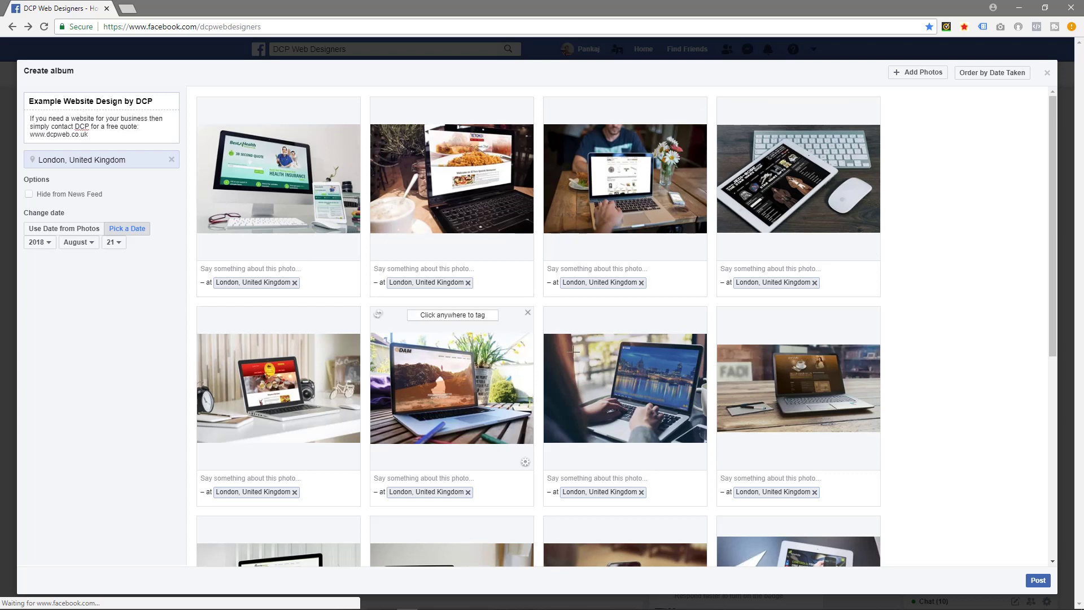
{"action": "scroll", "coordinate": [465, 343], "scroll_direction": "down", "scroll_amount": 10}
{"action": "scroll", "coordinate": [480, 358], "scroll_direction": "up", "scroll_amount": 10}
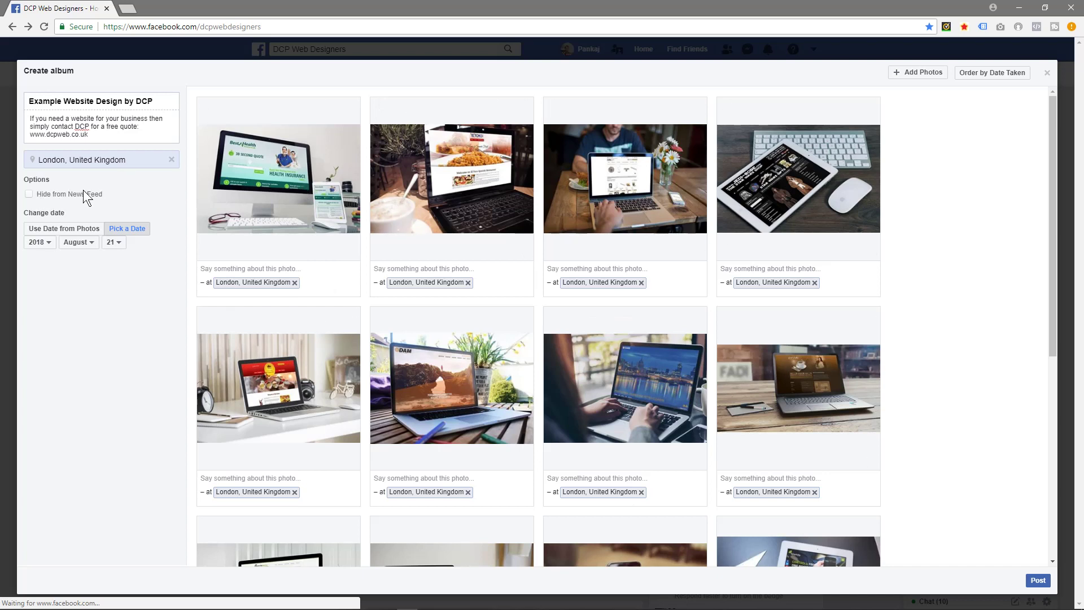
{"action": "scroll", "coordinate": [480, 400], "scroll_direction": "down", "scroll_amount": 5}
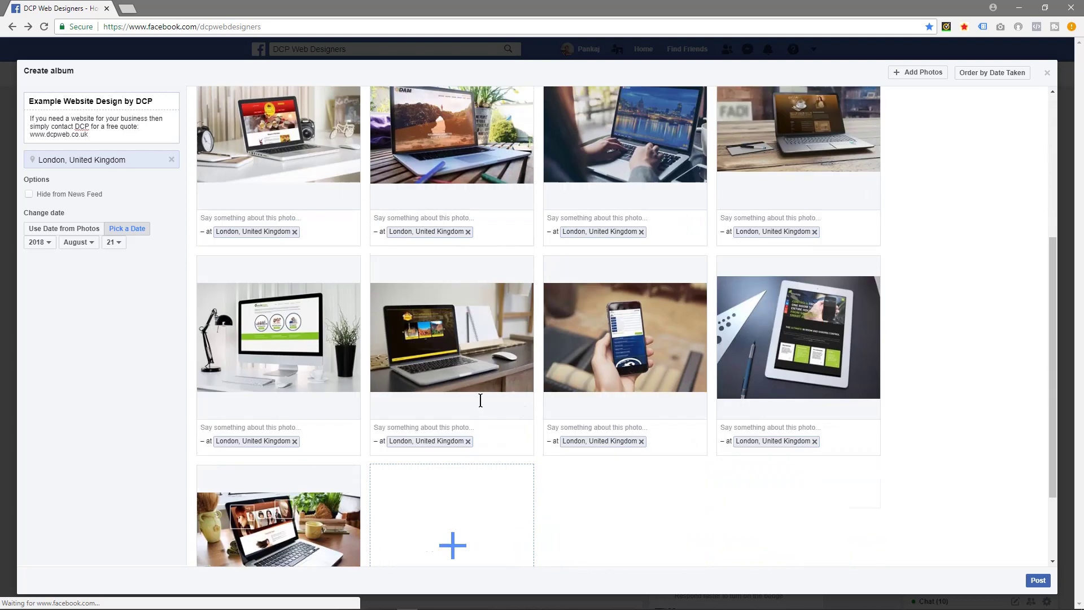
{"action": "scroll", "coordinate": [480, 400], "scroll_direction": "down", "scroll_amount": 2}
{"action": "scroll", "coordinate": [484, 405], "scroll_direction": "up", "scroll_amount": 5}
{"action": "scroll", "coordinate": [484, 404], "scroll_direction": "down", "scroll_amount": 5}
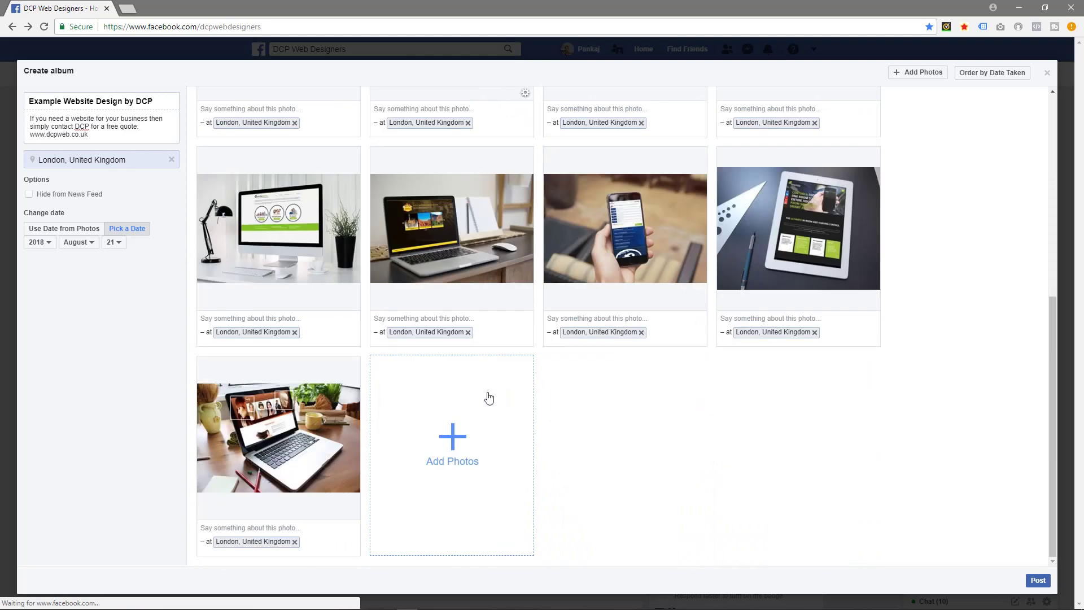
{"action": "scroll", "coordinate": [489, 398], "scroll_direction": "up", "scroll_amount": 5}
{"action": "scroll", "coordinate": [441, 385], "scroll_direction": "down", "scroll_amount": 5}
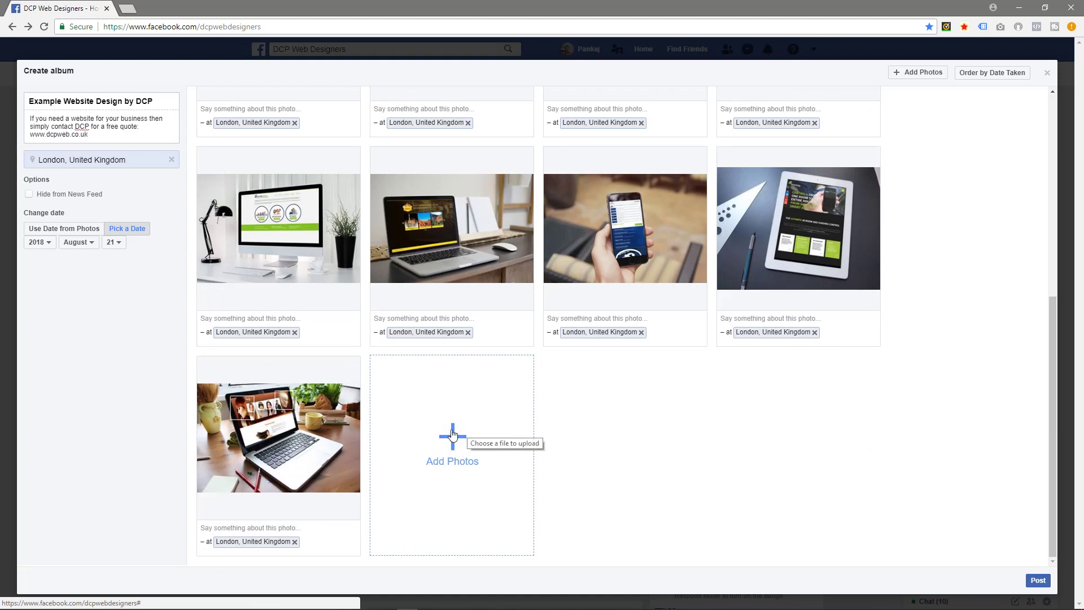
{"action": "scroll", "coordinate": [492, 299], "scroll_direction": "up", "scroll_amount": 10}
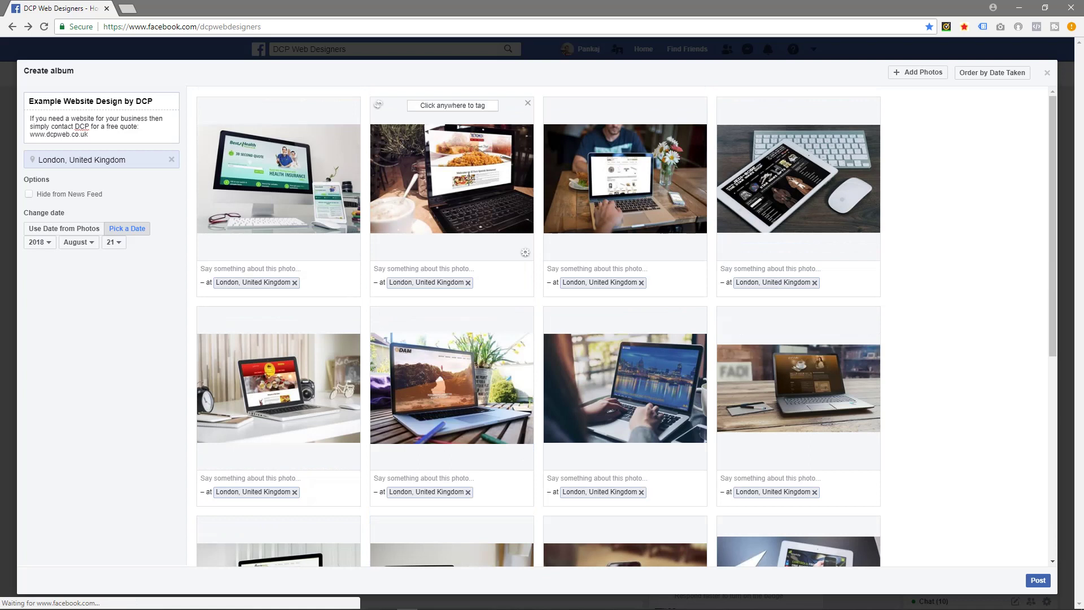
Reorder the photos so the tablet-and-keyboard shot is first, then the restaurant laptop photo.
{"action": "left_click_drag", "start_coordinate": [470, 177], "coordinate": [305, 181]}
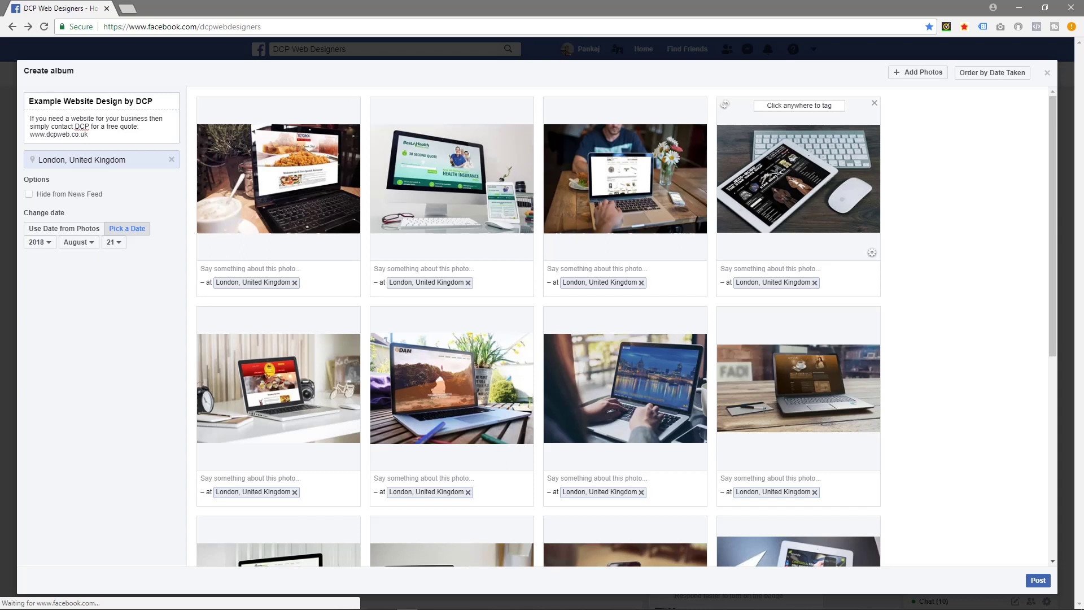
{"action": "left_click_drag", "start_coordinate": [775, 169], "coordinate": [261, 169]}
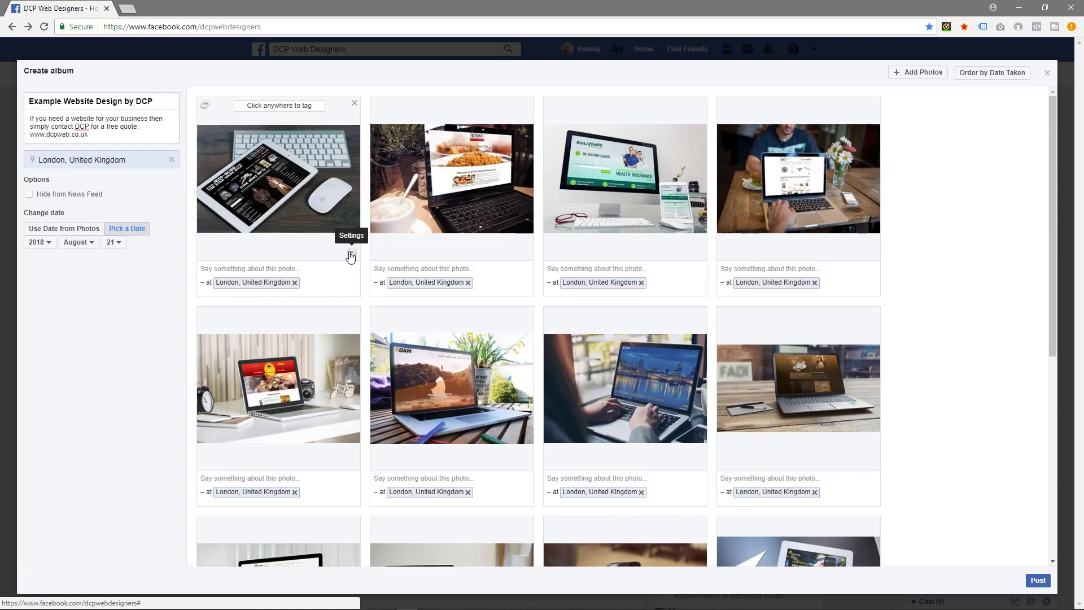
Make the tablet-beside-keyboard photo the album cover.
{"action": "left_click", "coordinate": [350, 254]}
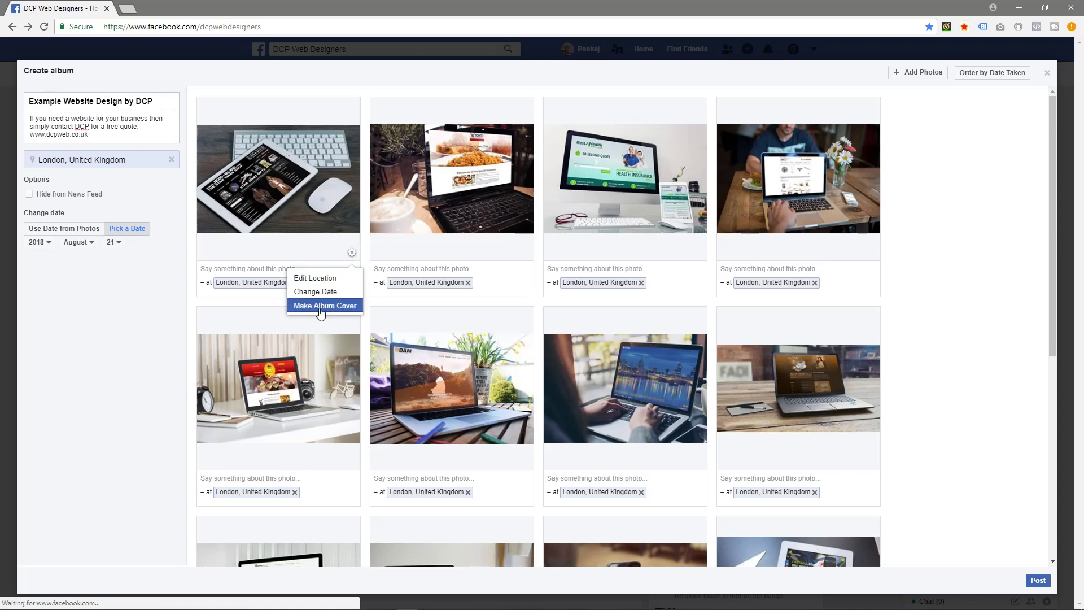
{"action": "left_click", "coordinate": [321, 309]}
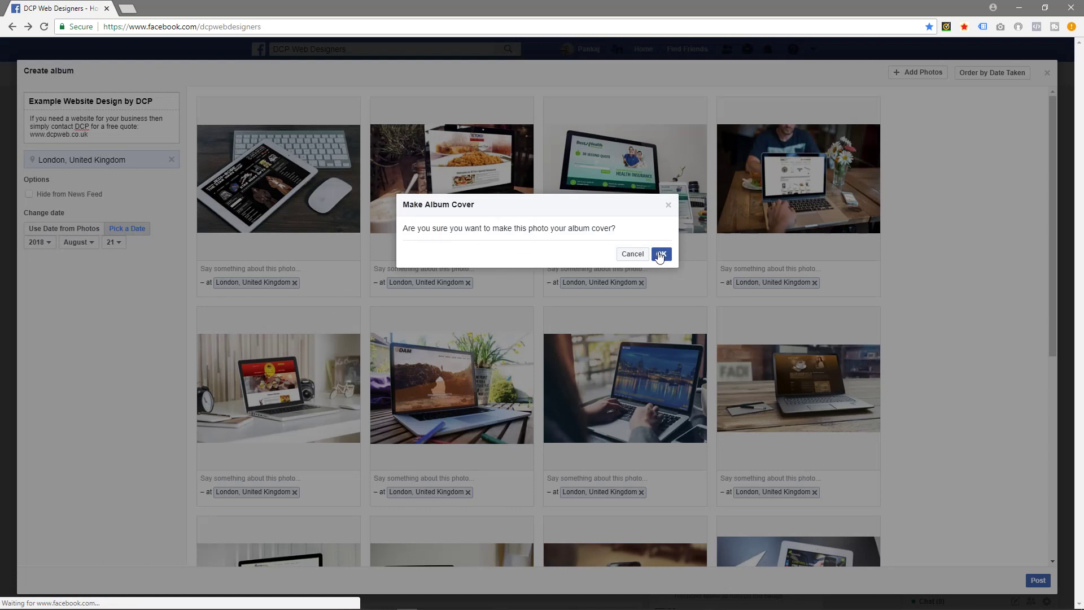
{"action": "left_click", "coordinate": [661, 254]}
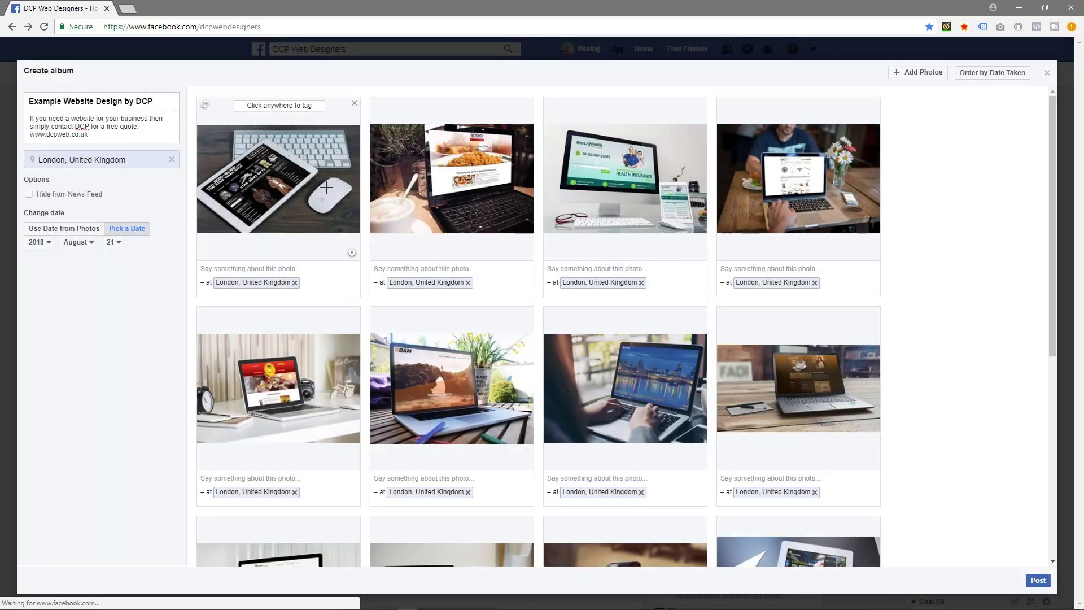
Go through the caption fields of the first four photos.
{"action": "left_click", "coordinate": [207, 265]}
{"action": "left_click", "coordinate": [388, 270]}
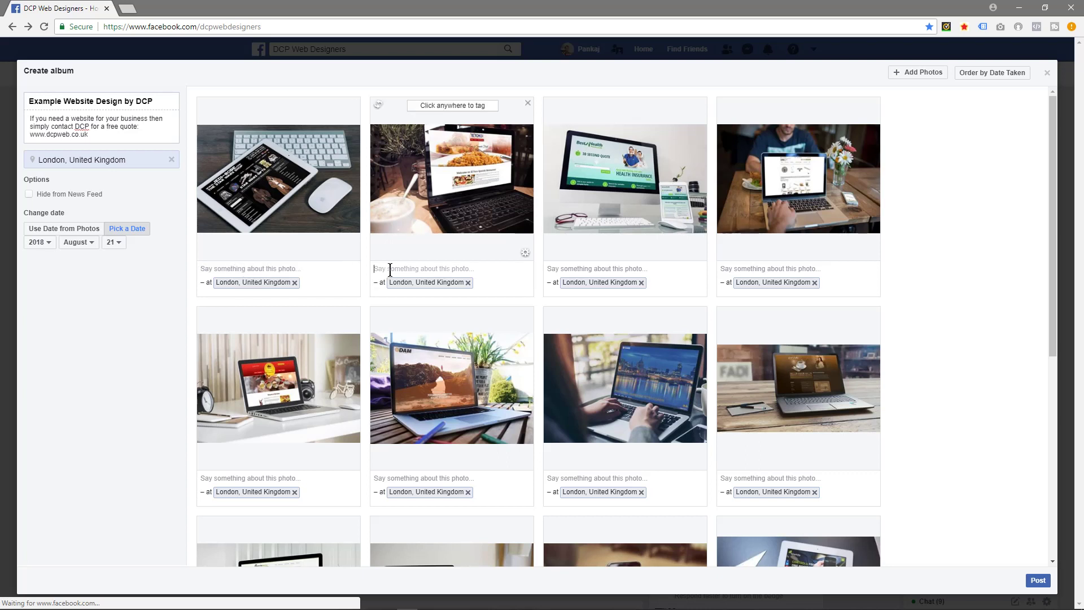
{"action": "left_click", "coordinate": [575, 271]}
{"action": "left_click", "coordinate": [728, 270]}
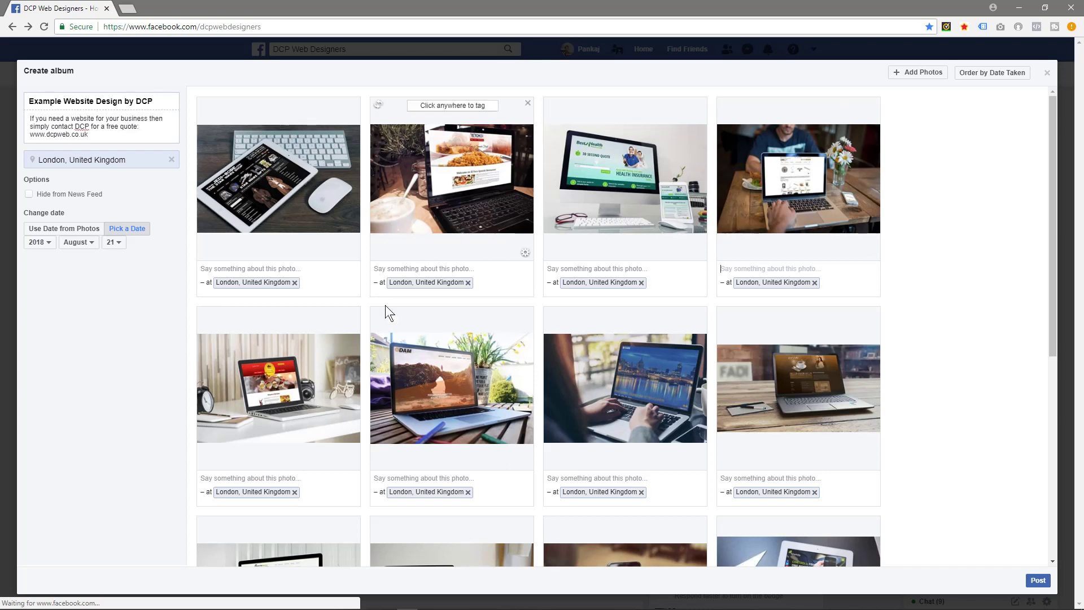
Move the tablet-with-pen photo ahead of the phone-in-hand photo in the album grid.
{"action": "scroll", "coordinate": [463, 356], "scroll_direction": "down", "scroll_amount": 5}
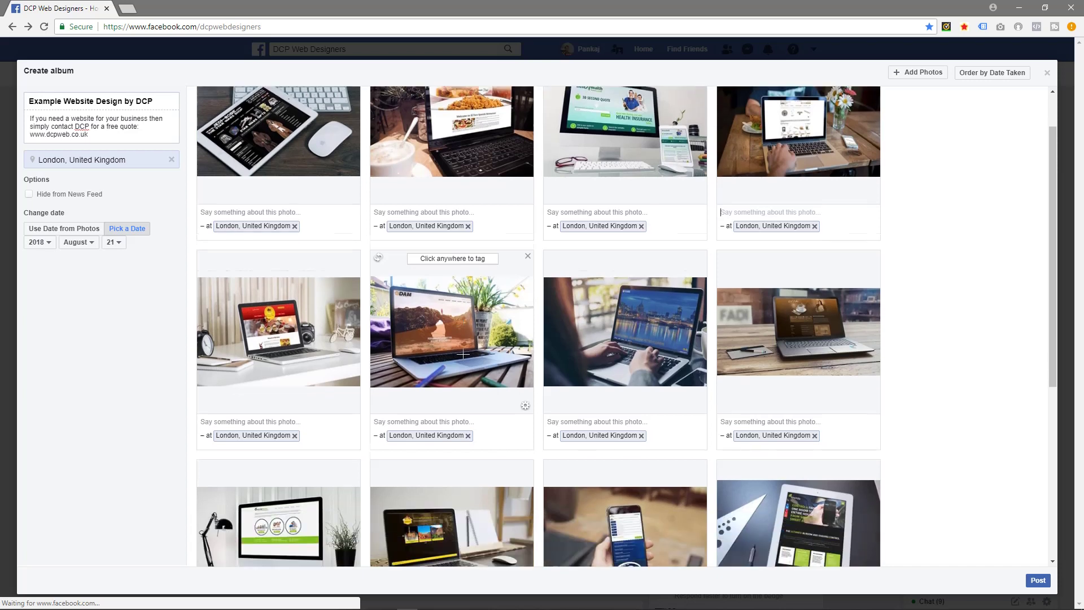
{"action": "scroll", "coordinate": [464, 351], "scroll_direction": "up", "scroll_amount": 3}
{"action": "scroll", "coordinate": [463, 348], "scroll_direction": "down", "scroll_amount": 4}
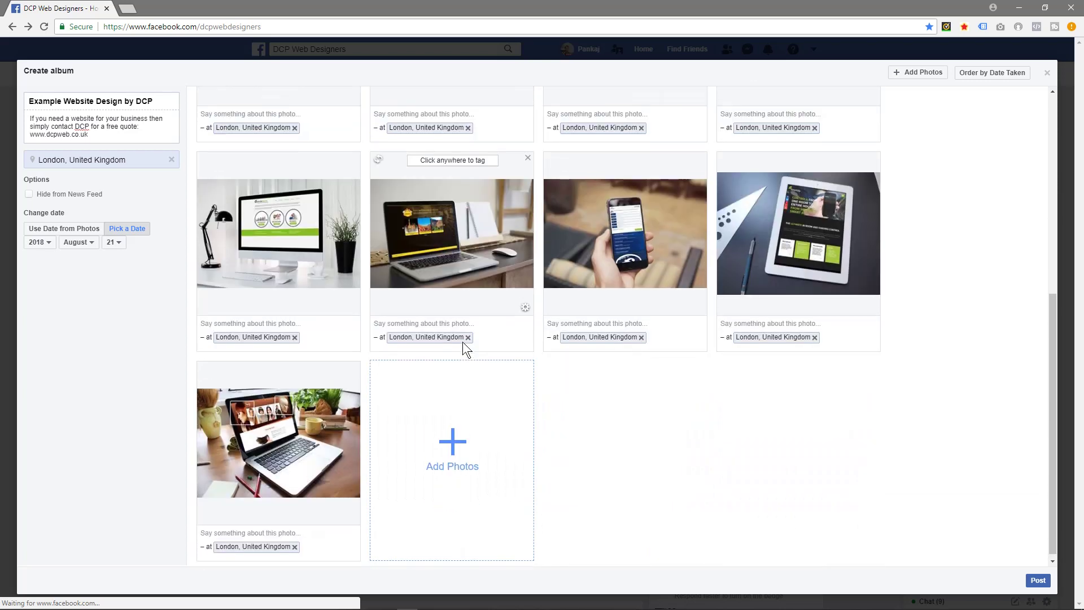
{"action": "scroll", "coordinate": [464, 347], "scroll_direction": "up", "scroll_amount": 6}
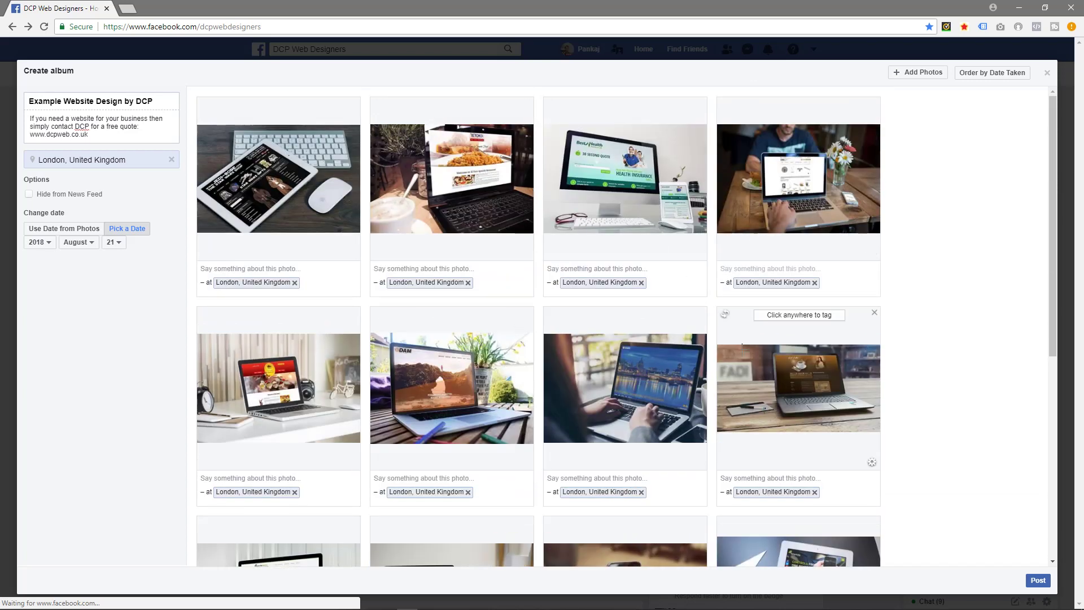
{"action": "scroll", "coordinate": [842, 337], "scroll_direction": "down", "scroll_amount": 5}
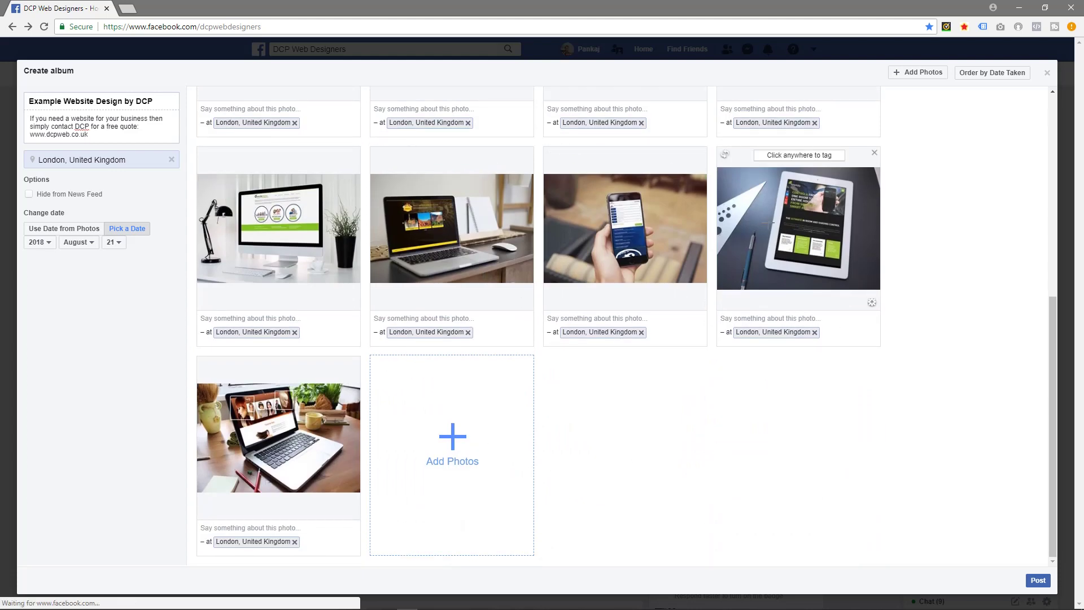
{"action": "left_click_drag", "start_coordinate": [817, 300], "coordinate": [643, 300]}
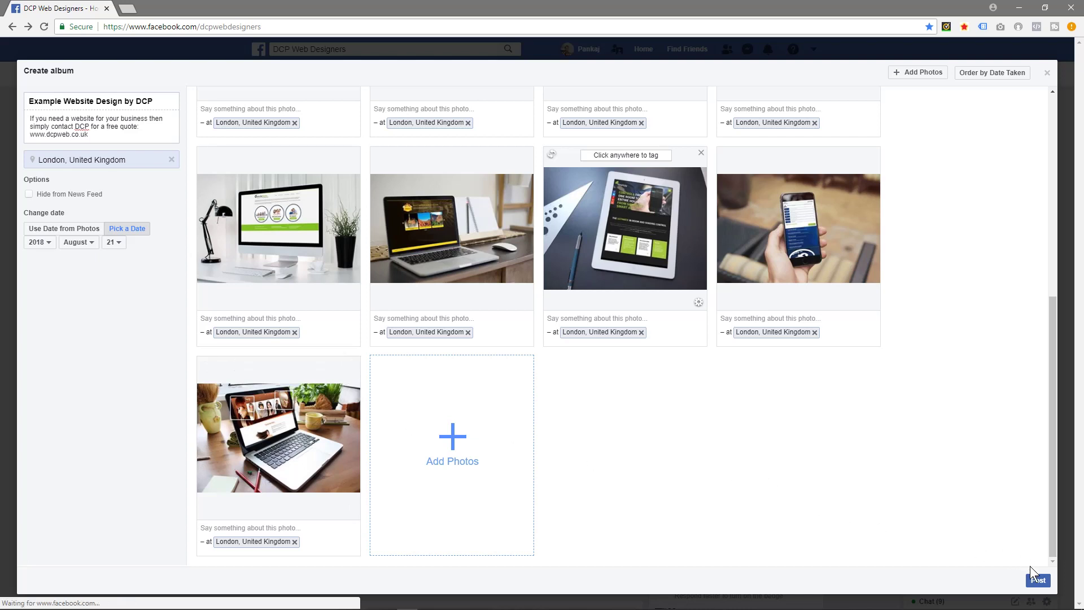
Post the album and scroll through its 13 published photos.
{"action": "left_click", "coordinate": [1038, 580]}
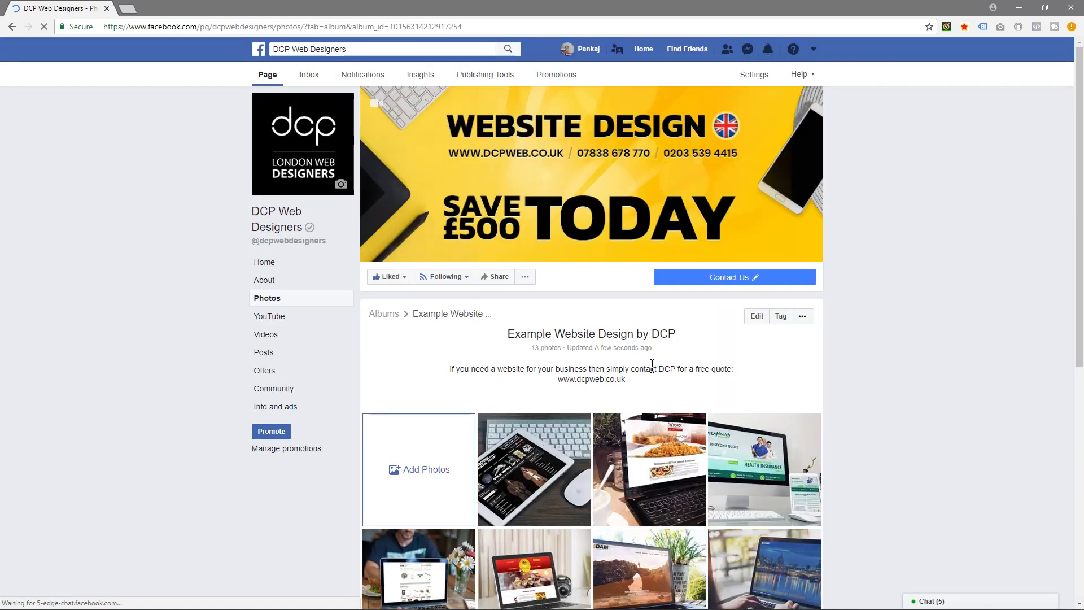
{"action": "scroll", "coordinate": [541, 352], "scroll_direction": "down", "scroll_amount": 2}
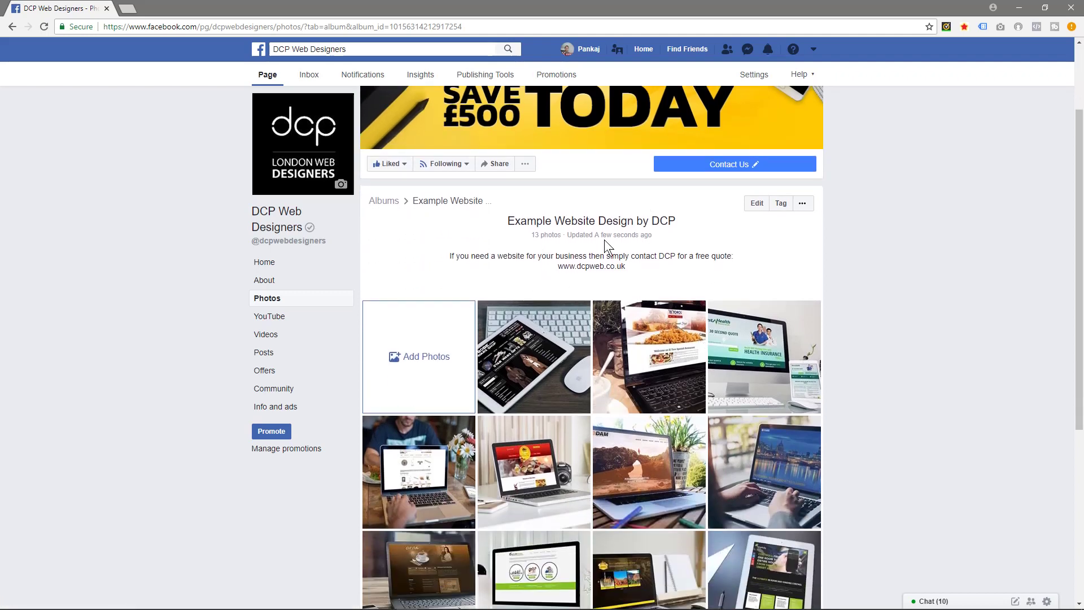
{"action": "scroll", "coordinate": [538, 427], "scroll_direction": "down", "scroll_amount": 3}
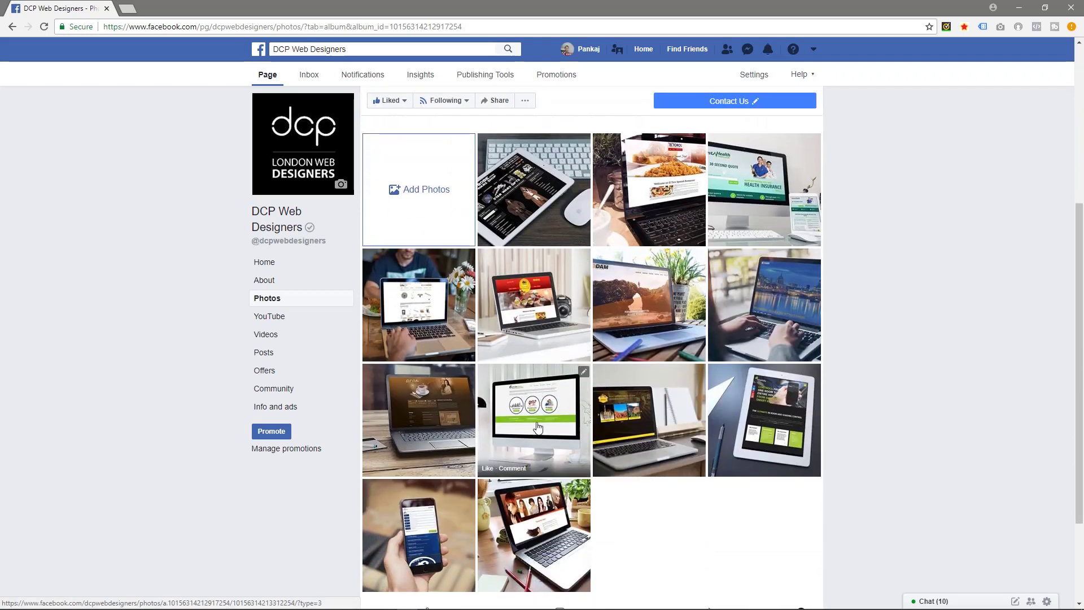
{"action": "scroll", "coordinate": [538, 428], "scroll_direction": "up", "scroll_amount": 5}
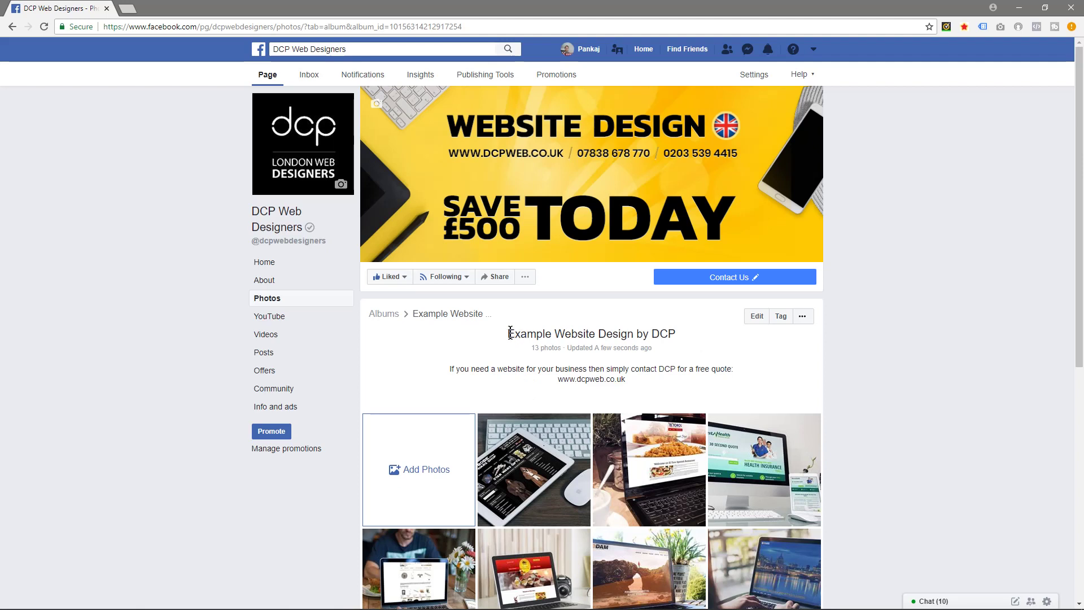
Select the album title and description text to check them.
{"action": "left_click_drag", "start_coordinate": [510, 333], "coordinate": [539, 372]}
{"action": "left_click_drag", "start_coordinate": [460, 370], "coordinate": [620, 382]}
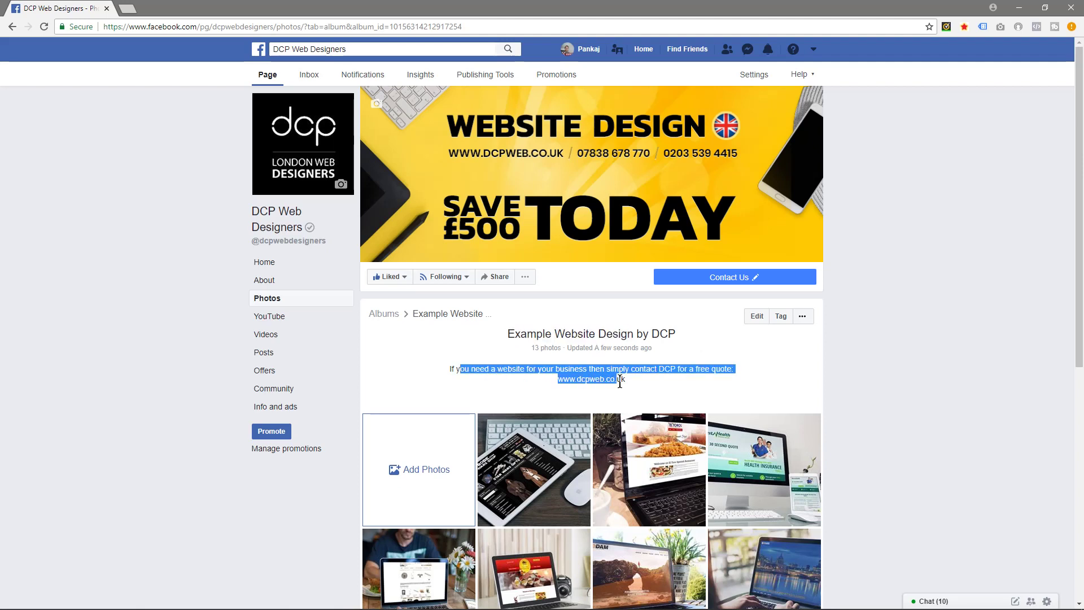
{"action": "left_click", "coordinate": [664, 393]}
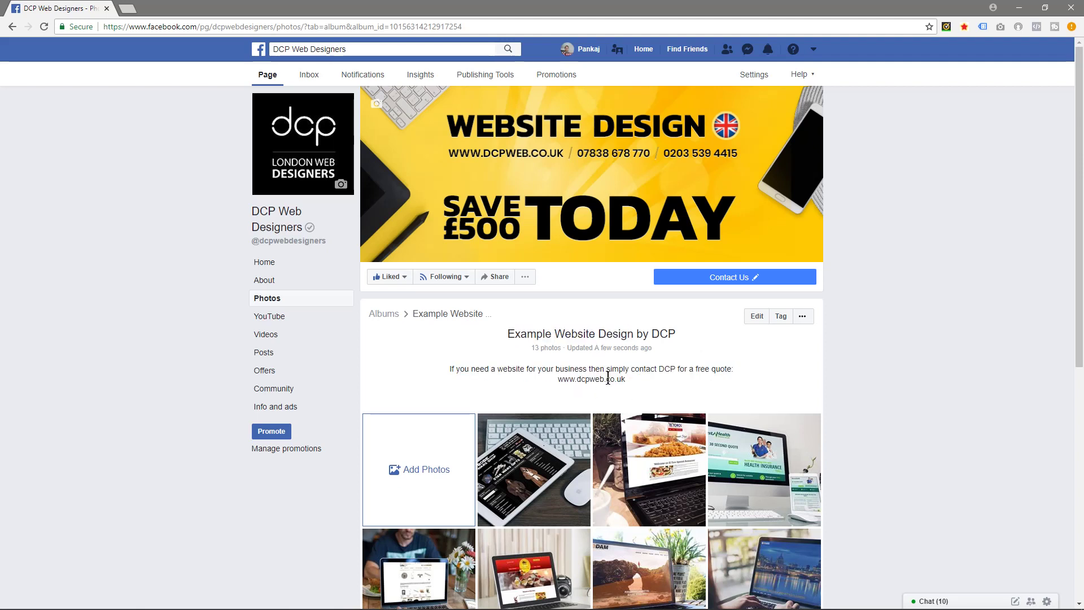
{"action": "left_click", "coordinate": [757, 318]}
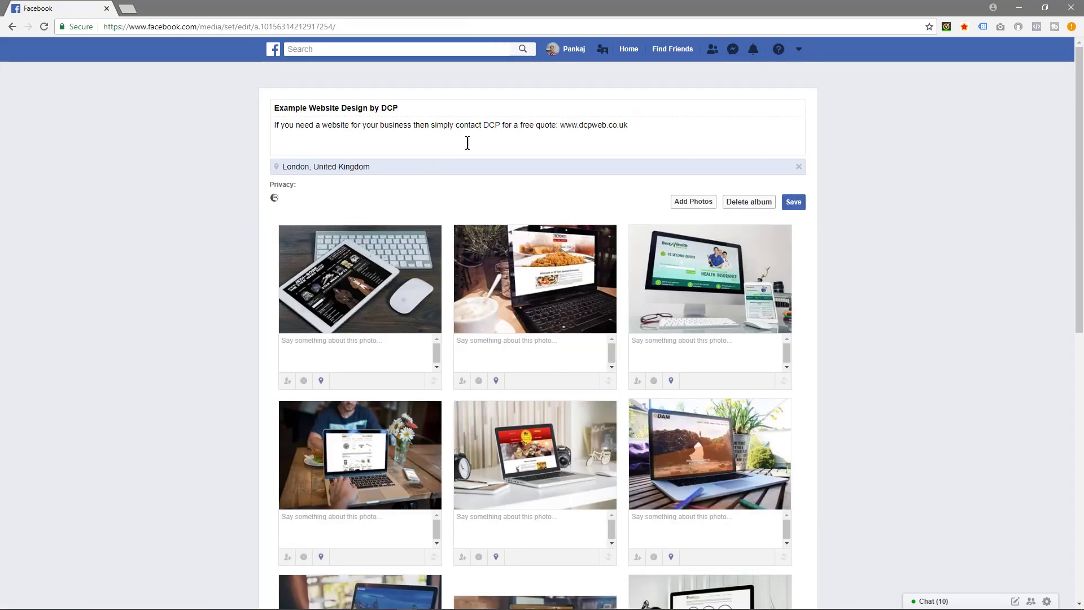
{"action": "left_click", "coordinate": [562, 125]}
{"action": "type", "text": "https://"}
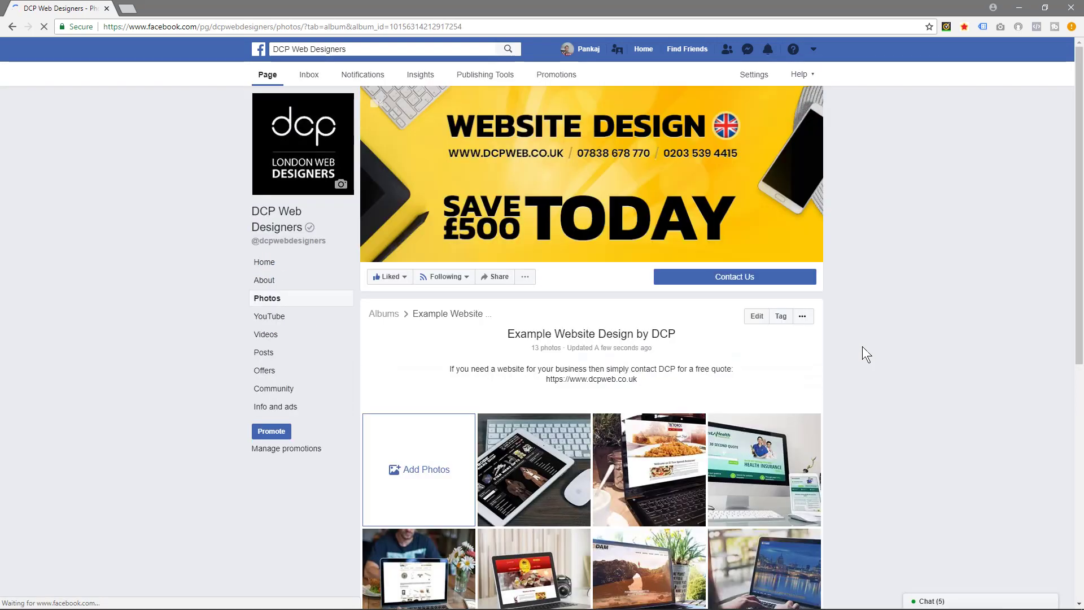
{"action": "left_click_drag", "start_coordinate": [544, 379], "coordinate": [637, 379]}
{"action": "left_click", "coordinate": [547, 375]}
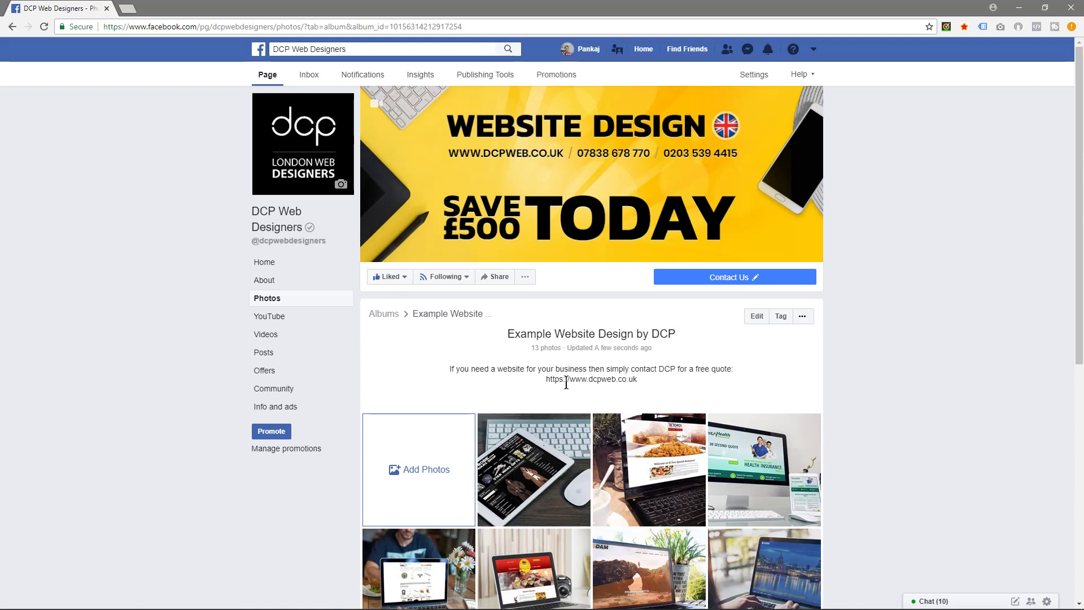
{"action": "left_click", "coordinate": [615, 379]}
{"action": "scroll", "coordinate": [728, 363], "scroll_direction": "down", "scroll_amount": 6}
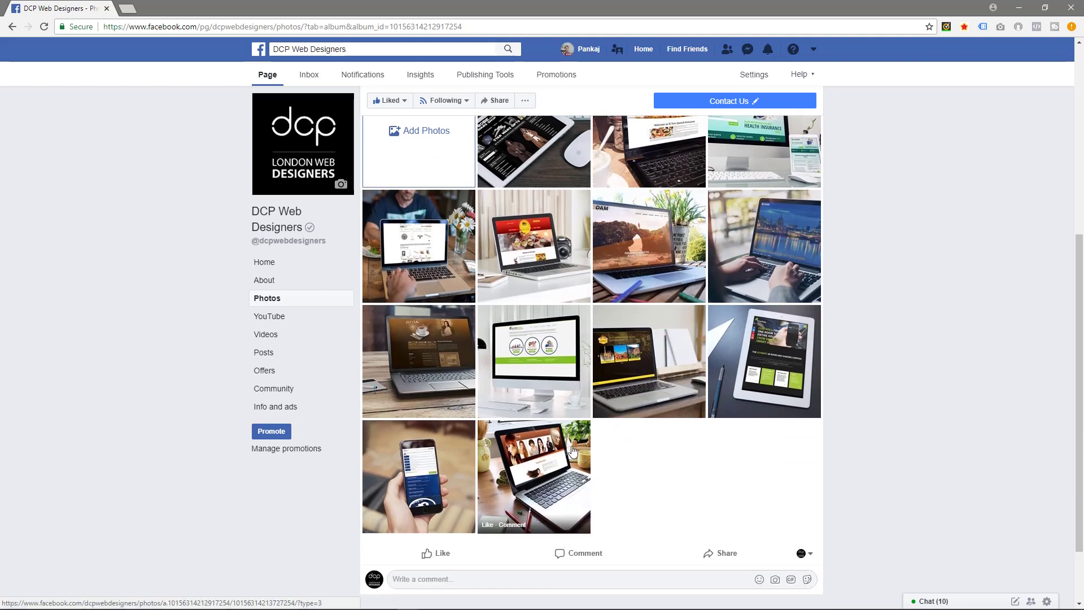
{"action": "scroll", "coordinate": [674, 375], "scroll_direction": "up", "scroll_amount": 6}
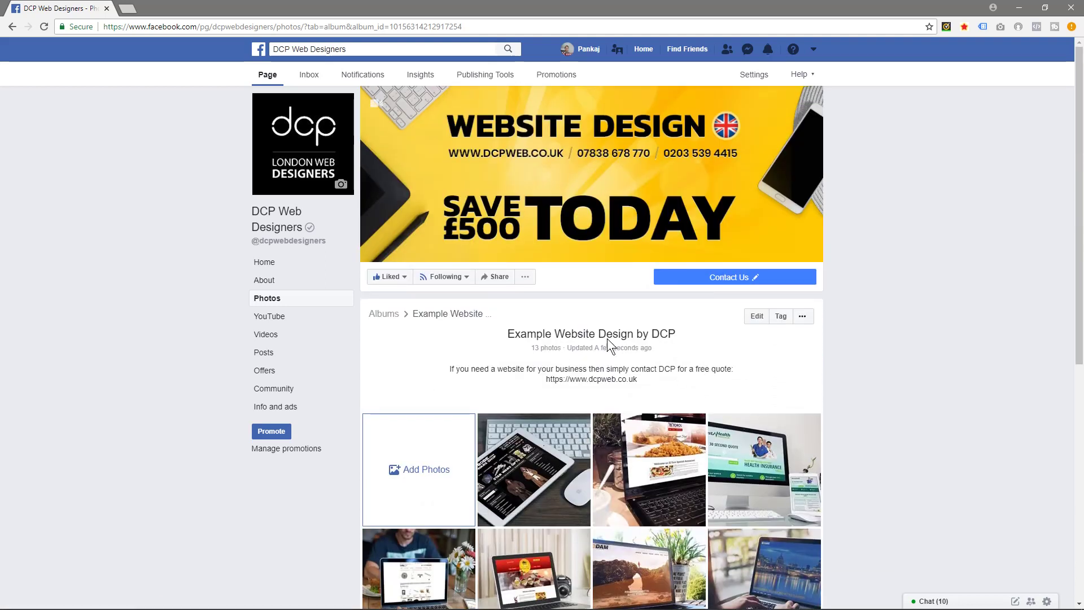
Open the DCP Web Designers Home timeline and scroll to the 13-photo London album post.
{"action": "left_click", "coordinate": [269, 77]}
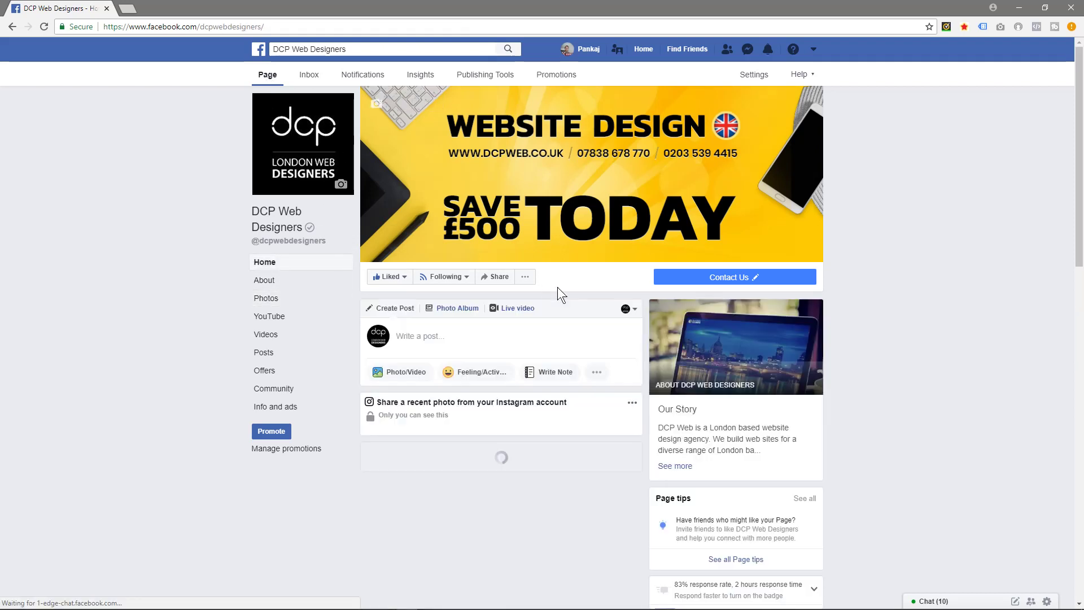
{"action": "scroll", "coordinate": [563, 281], "scroll_direction": "down", "scroll_amount": 1}
{"action": "scroll", "coordinate": [562, 281], "scroll_direction": "down", "scroll_amount": 10}
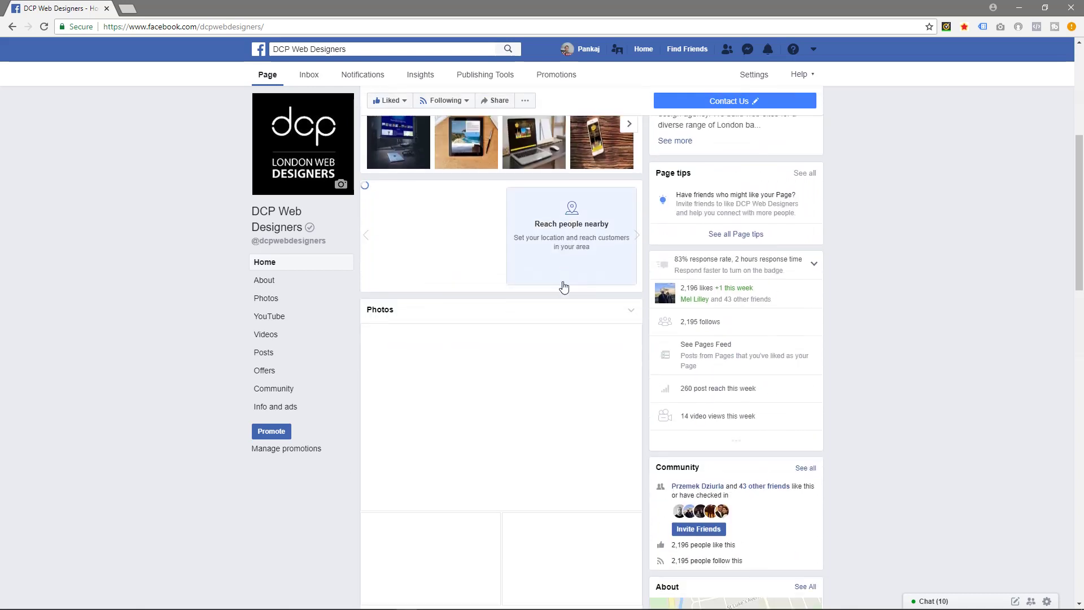
{"action": "scroll", "coordinate": [559, 279], "scroll_direction": "down", "scroll_amount": 10}
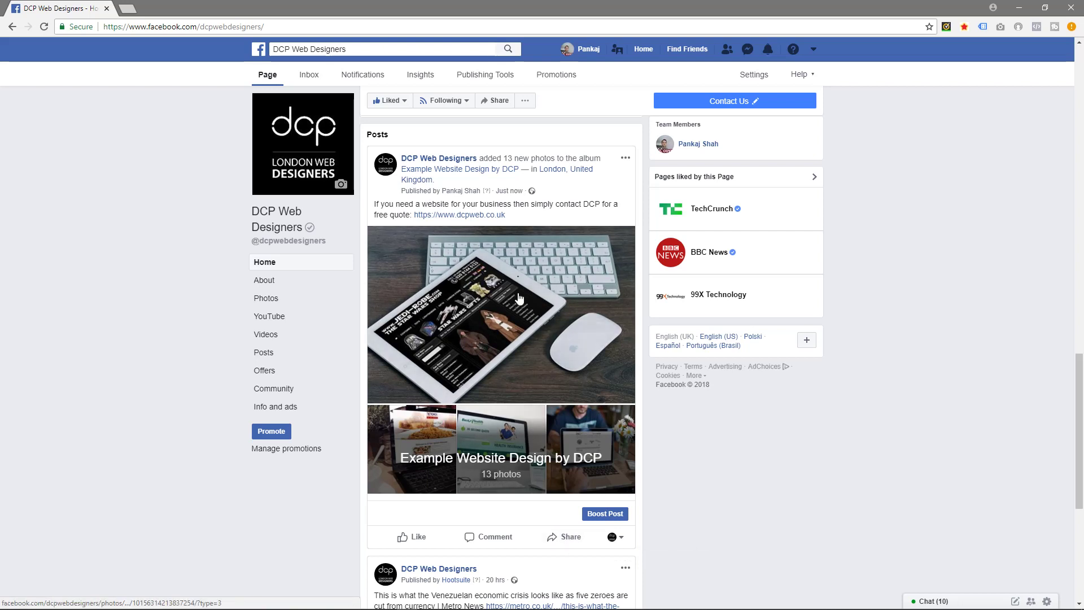
{"action": "left_click", "coordinate": [505, 438]}
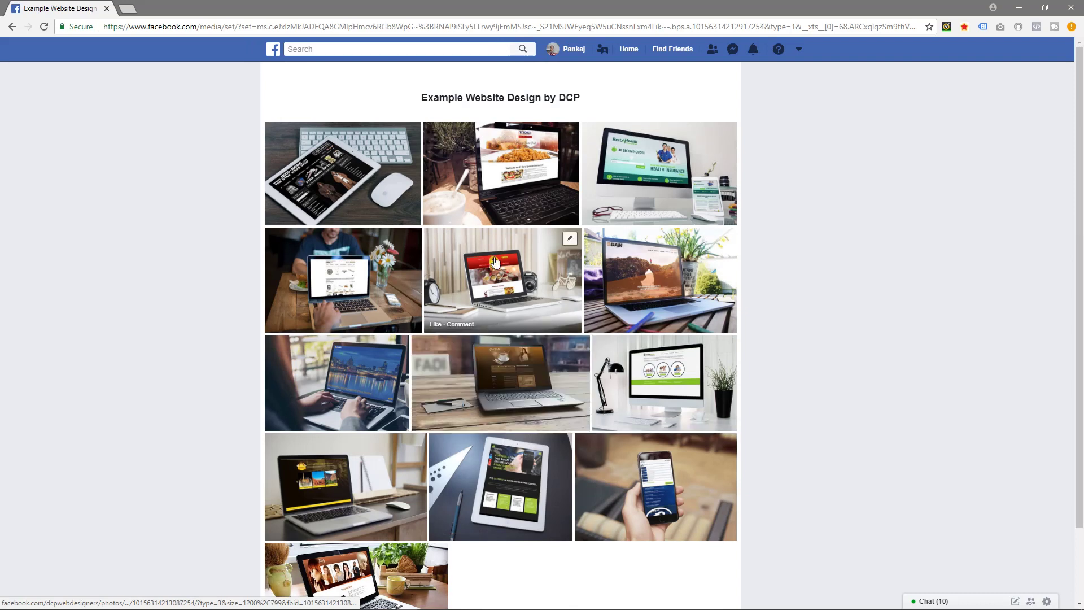
{"action": "left_click", "coordinate": [495, 262]}
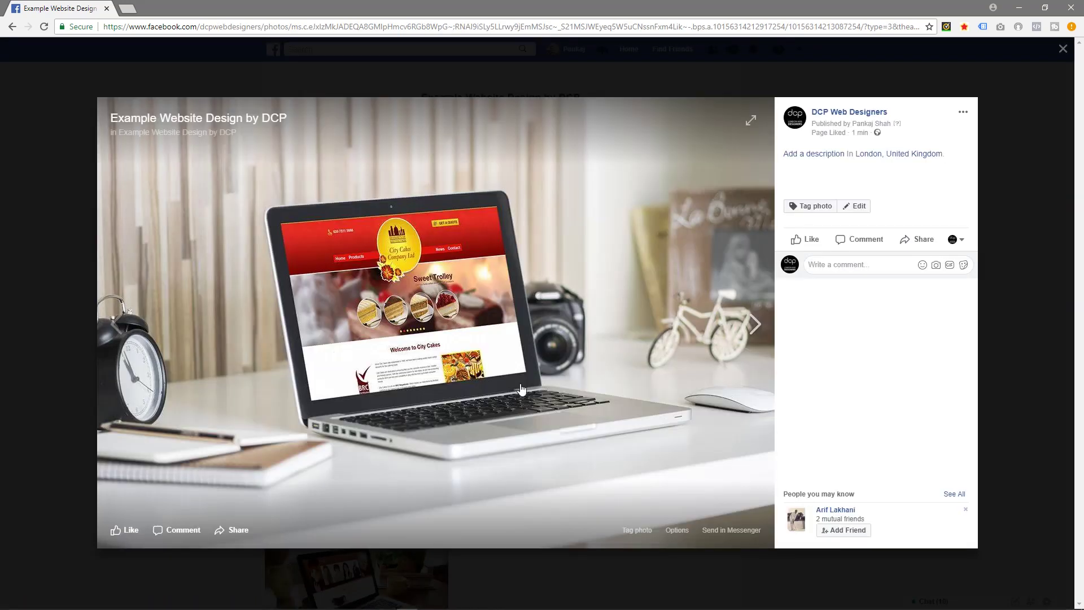
{"action": "left_click", "coordinate": [1063, 49]}
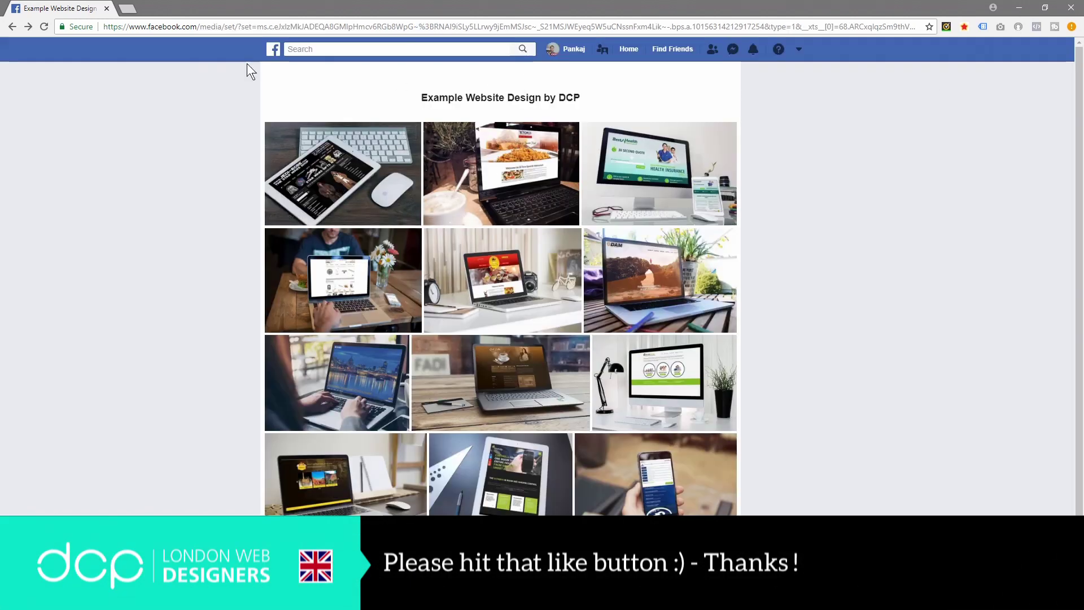
{"action": "scroll", "coordinate": [252, 187], "scroll_direction": "down", "scroll_amount": 2}
{"action": "scroll", "coordinate": [148, 80], "scroll_direction": "up", "scroll_amount": 2}
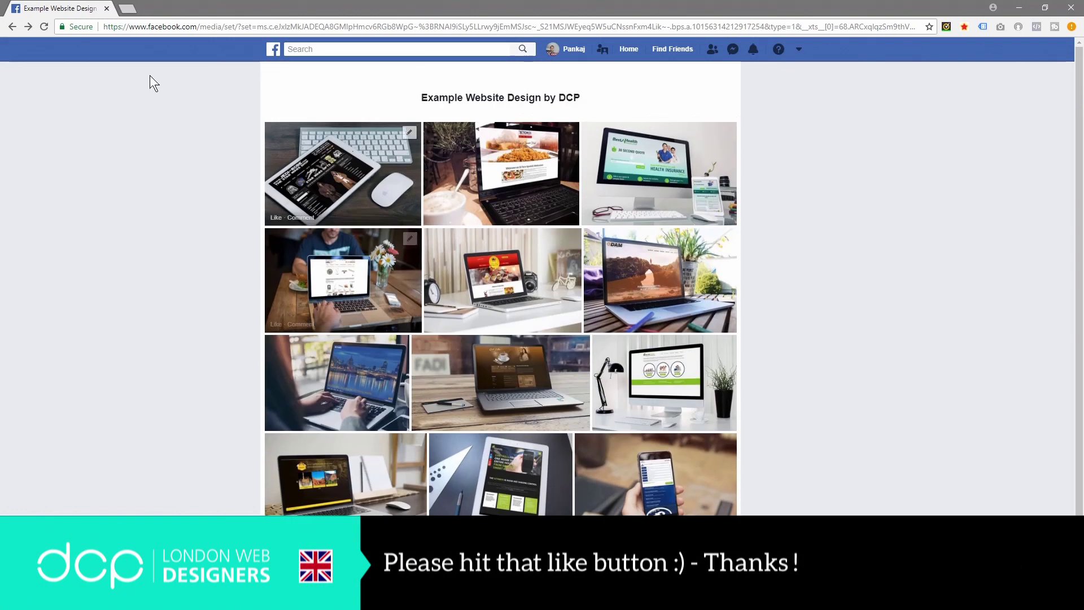
{"action": "left_click", "coordinate": [12, 28]}
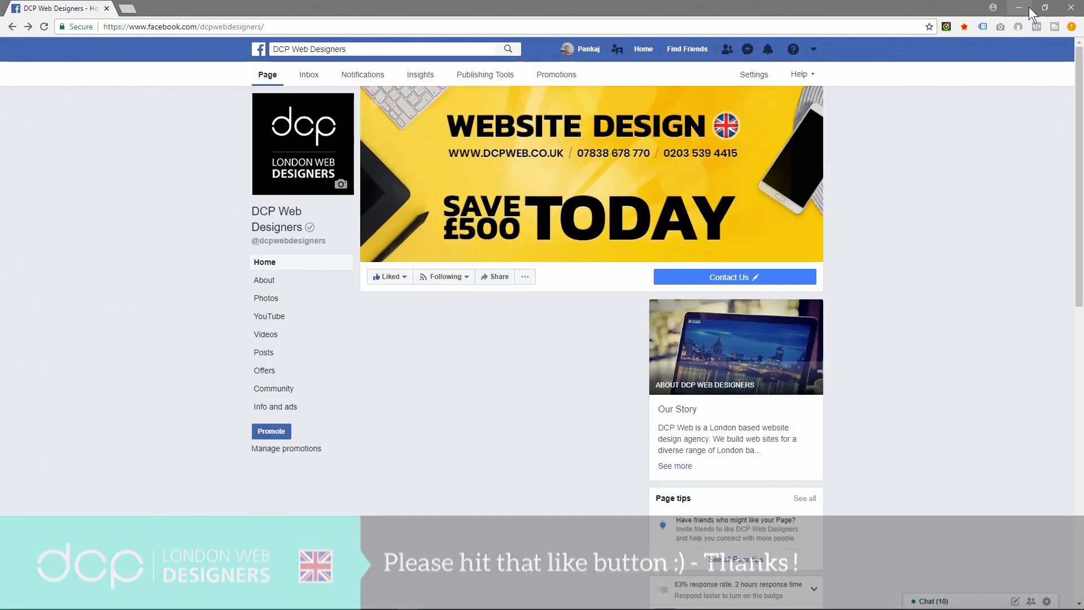